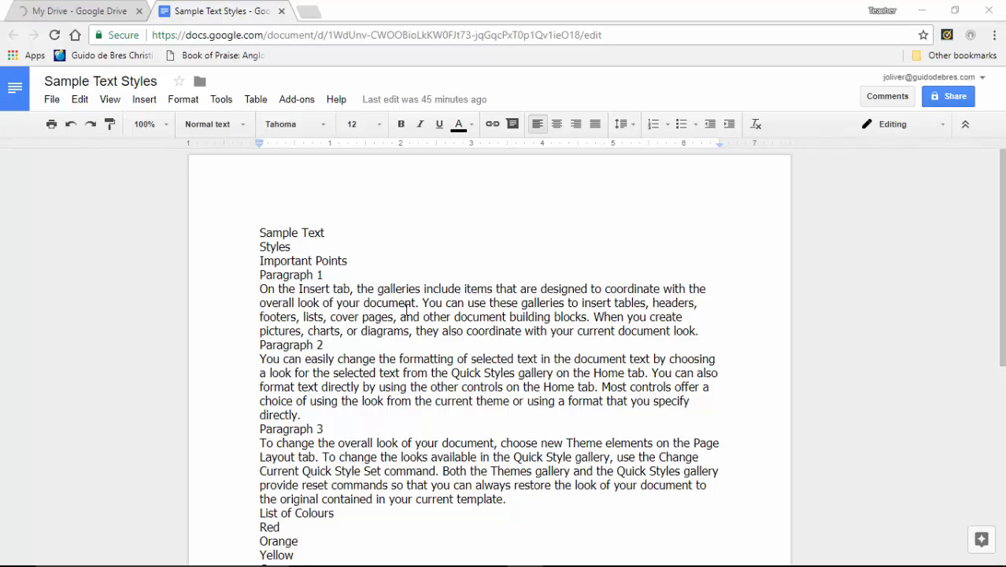
scroll(406, 312, "down", 1)
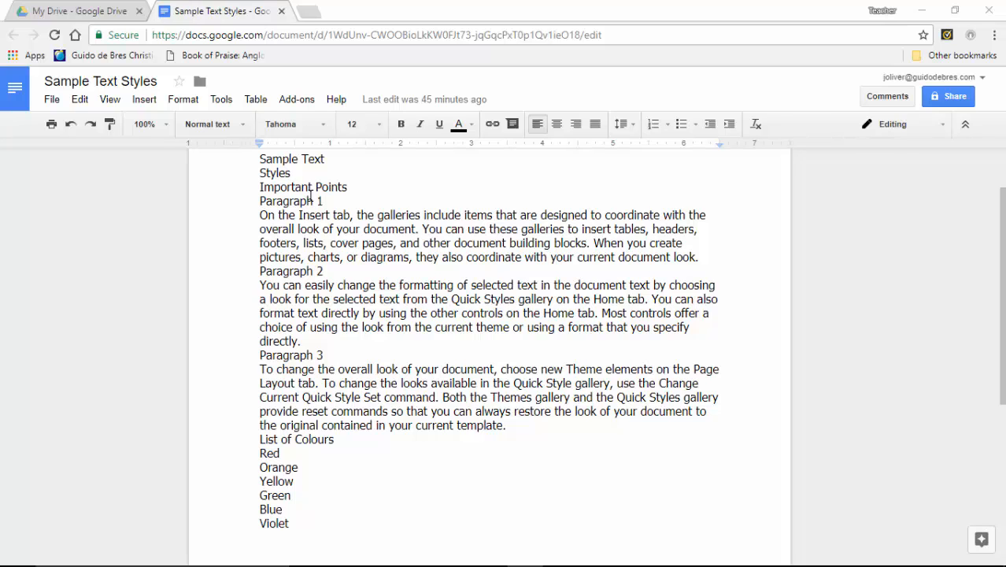
scroll(311, 197, "up", 2)
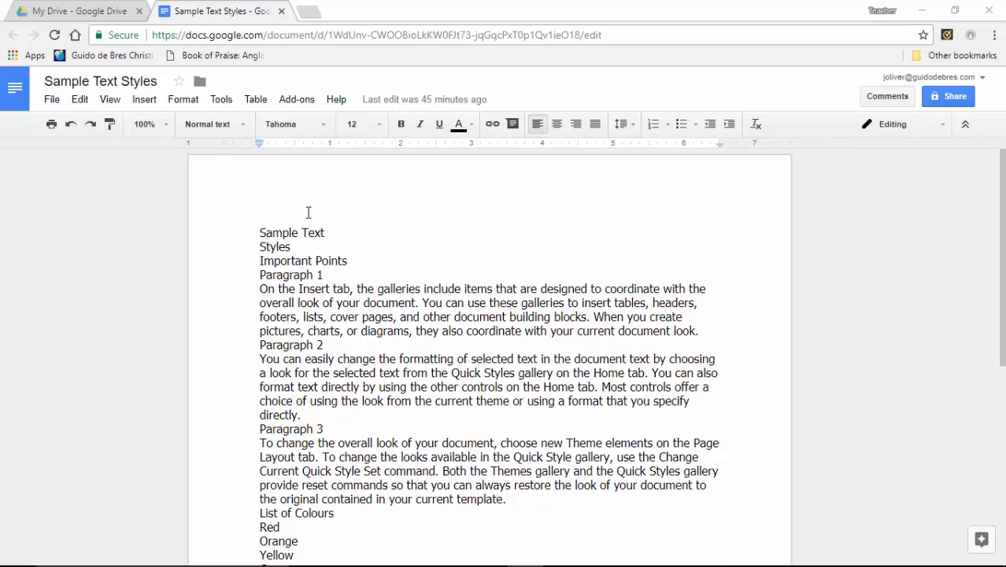
- Try making the "Sample Text" line bold and centred, and undo both formatting changes
left_click(293, 232)
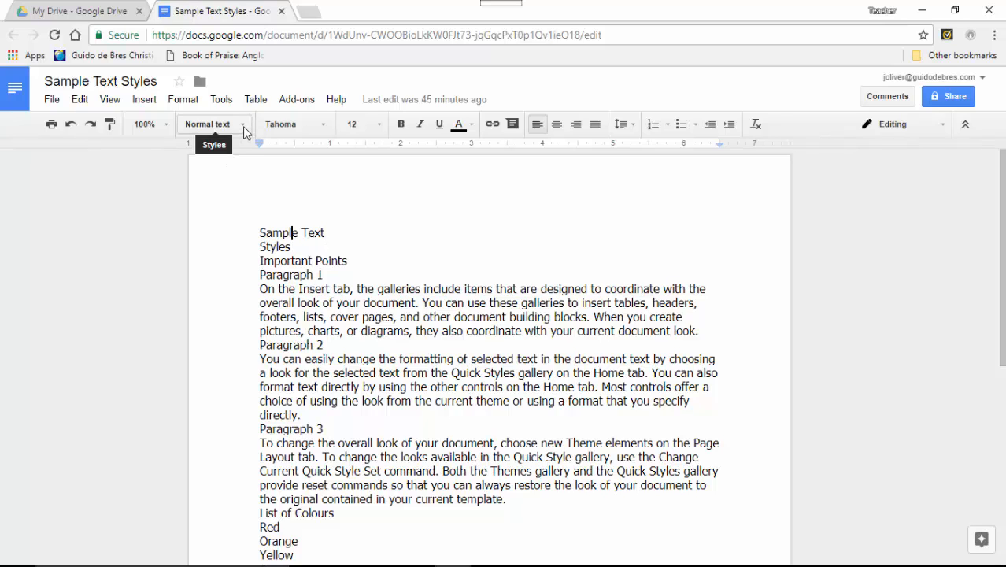
triple_click(278, 233)
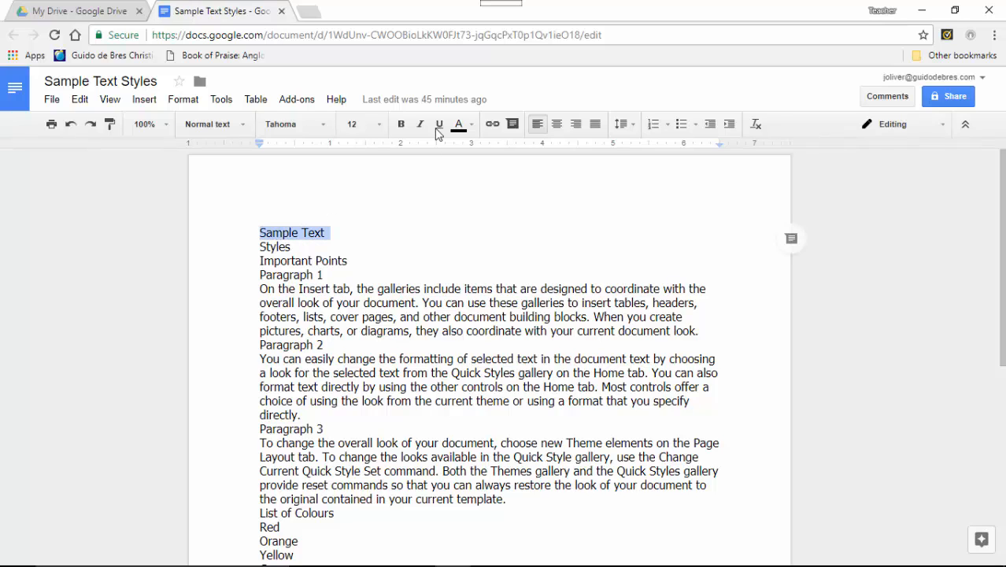
left_click(402, 123)
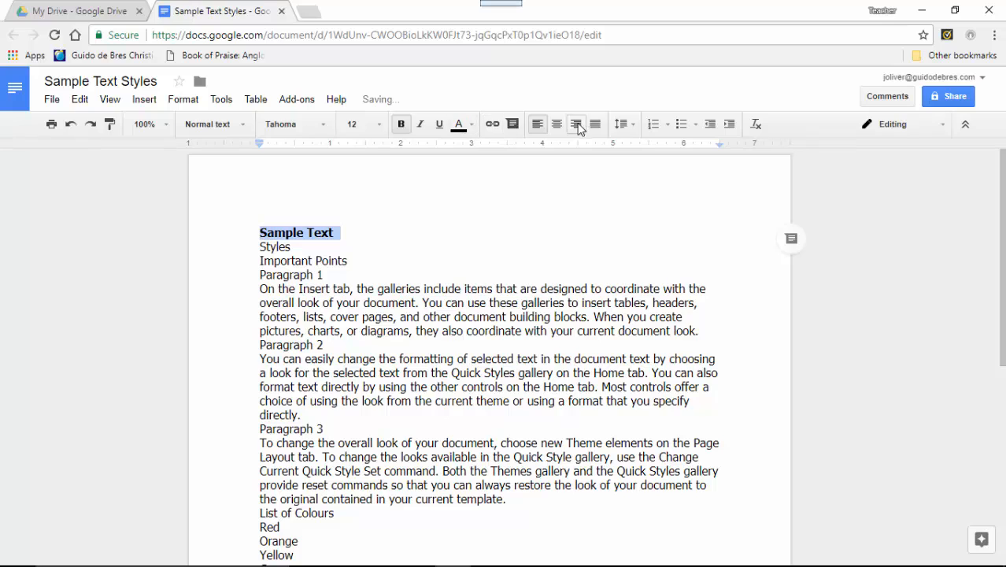
left_click(557, 125)
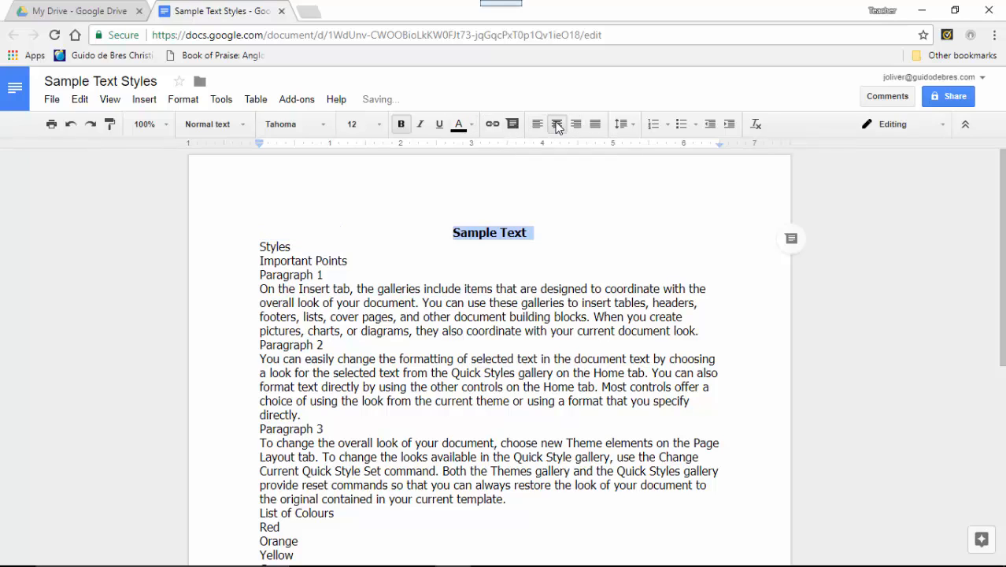
key("ctrl+z")
key("ctrl+z")
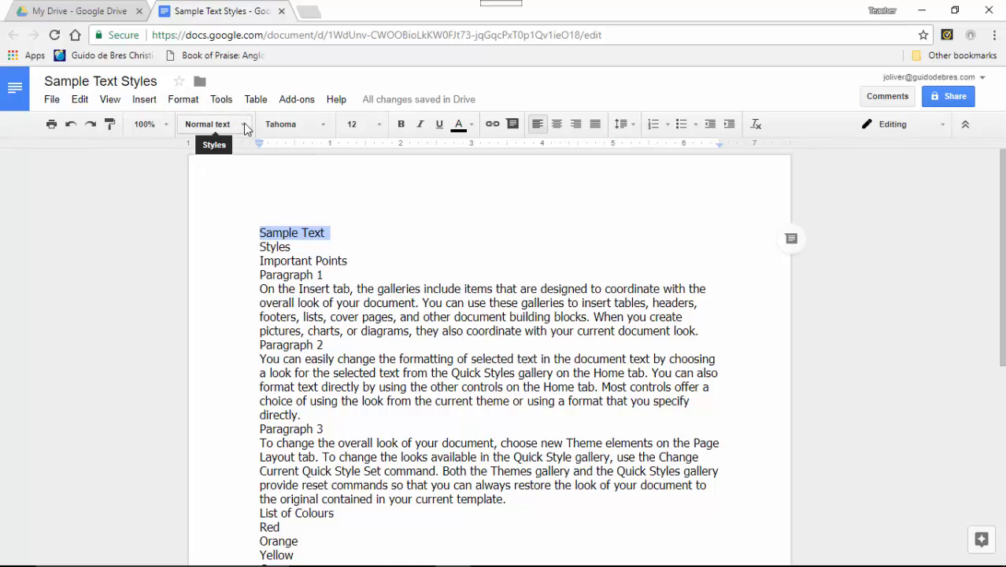
- Apply the Title style to the "Sample Text" line at the start of the document
left_click(244, 126)
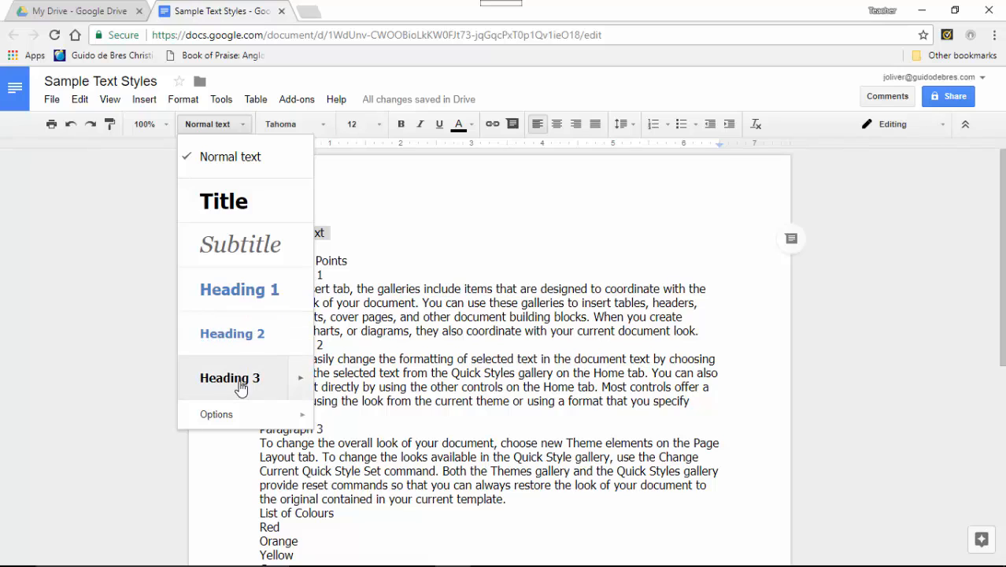
left_click(236, 201)
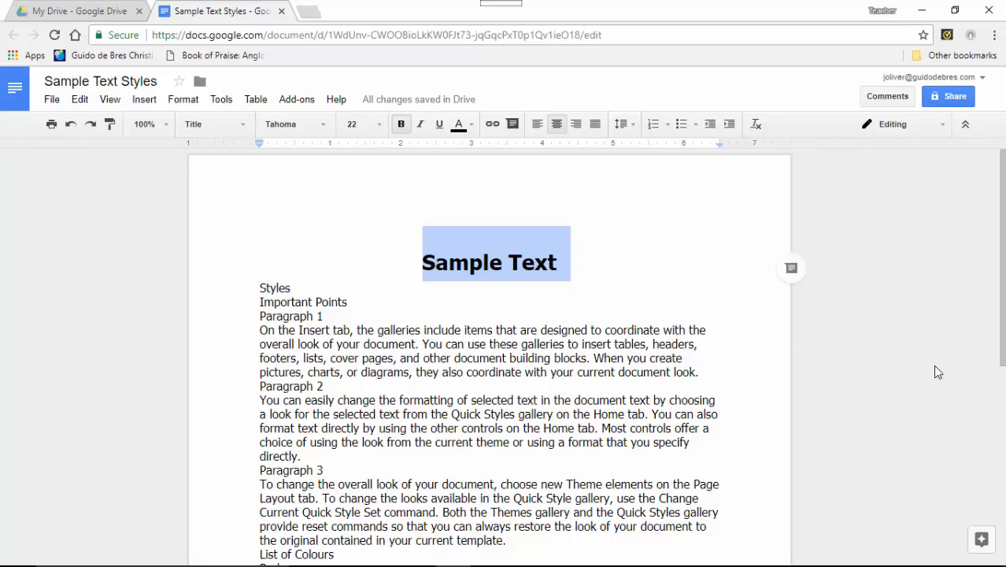
left_click(583, 257)
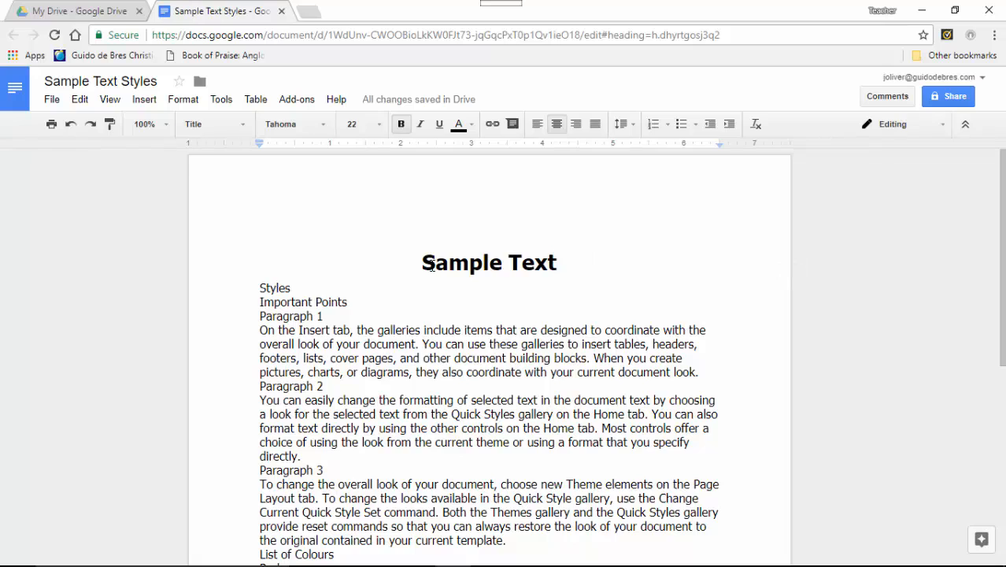
- Apply the Subtitle style to the "Styles" line below the title
left_click(276, 288)
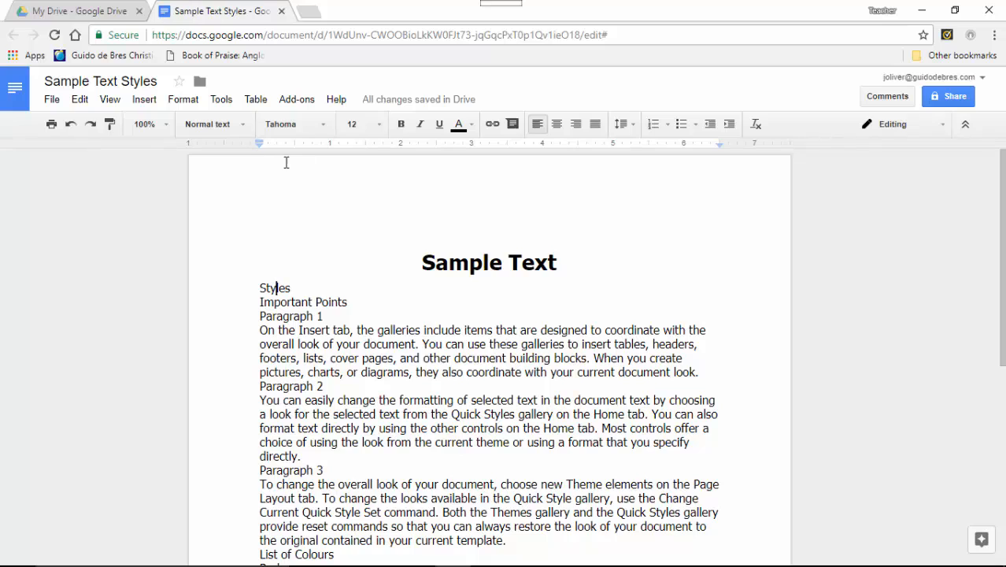
left_click(241, 128)
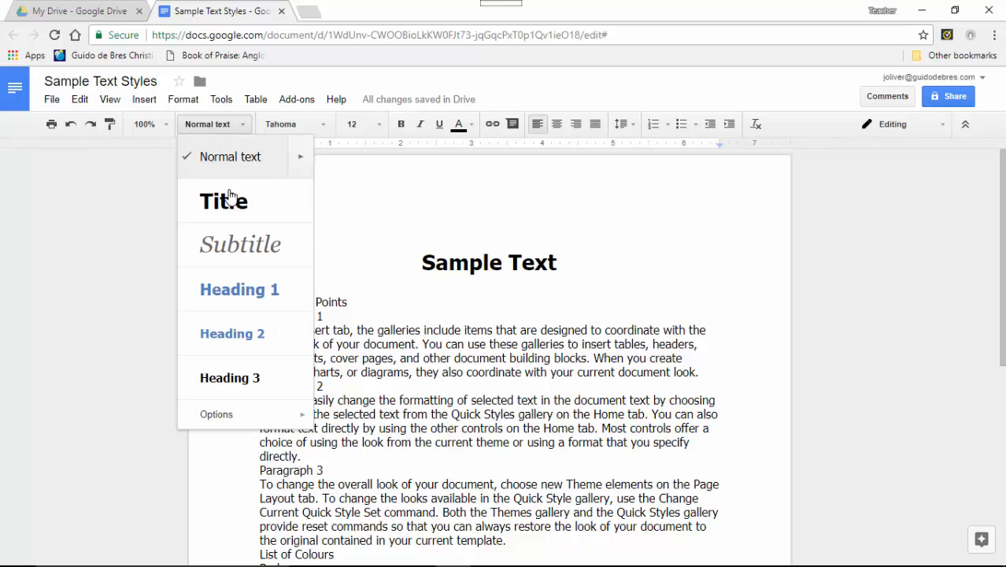
left_click(223, 253)
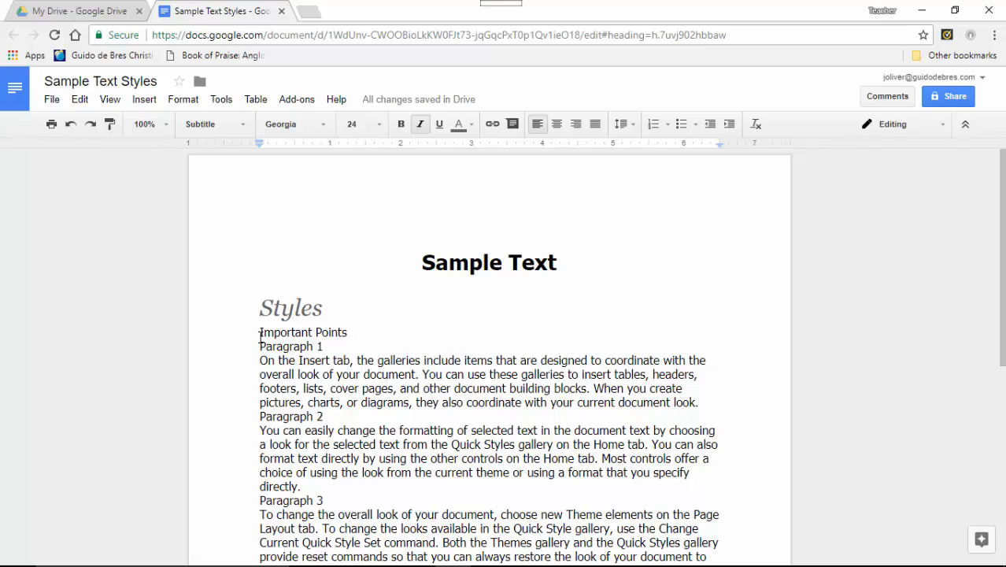
- Apply the Heading 1 style to the "Important Points" line
left_click_drag(261, 336, 347, 337)
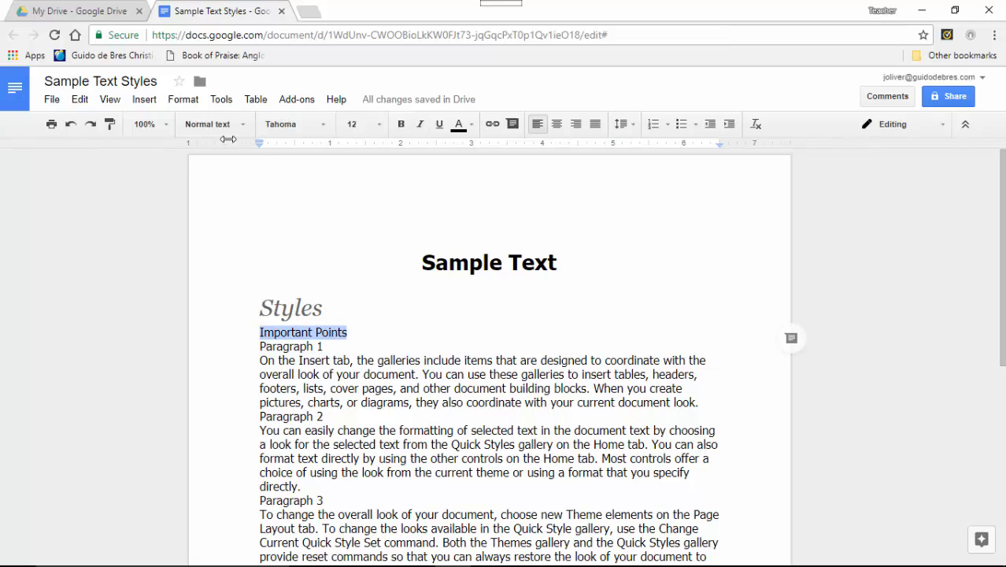
left_click(206, 124)
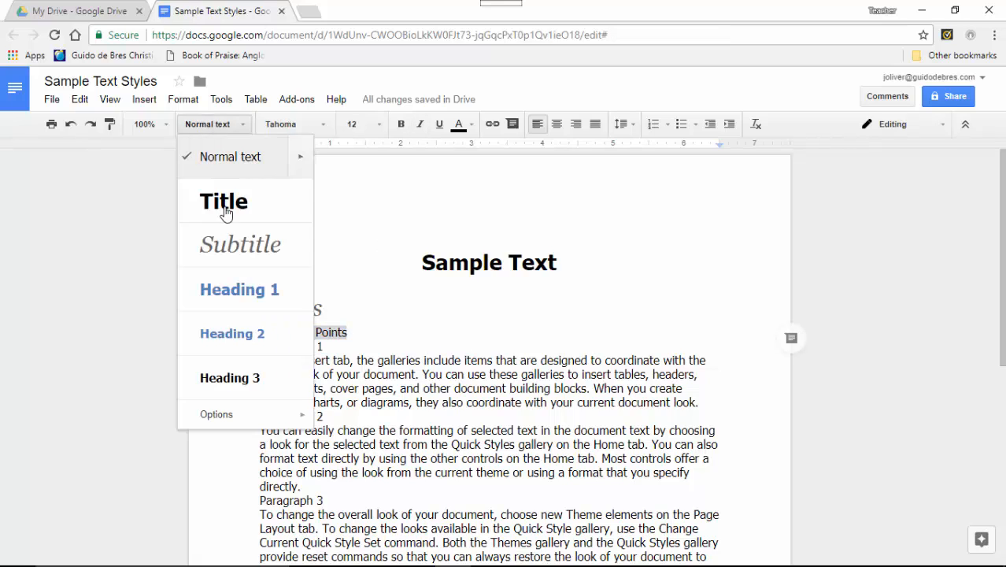
left_click(250, 297)
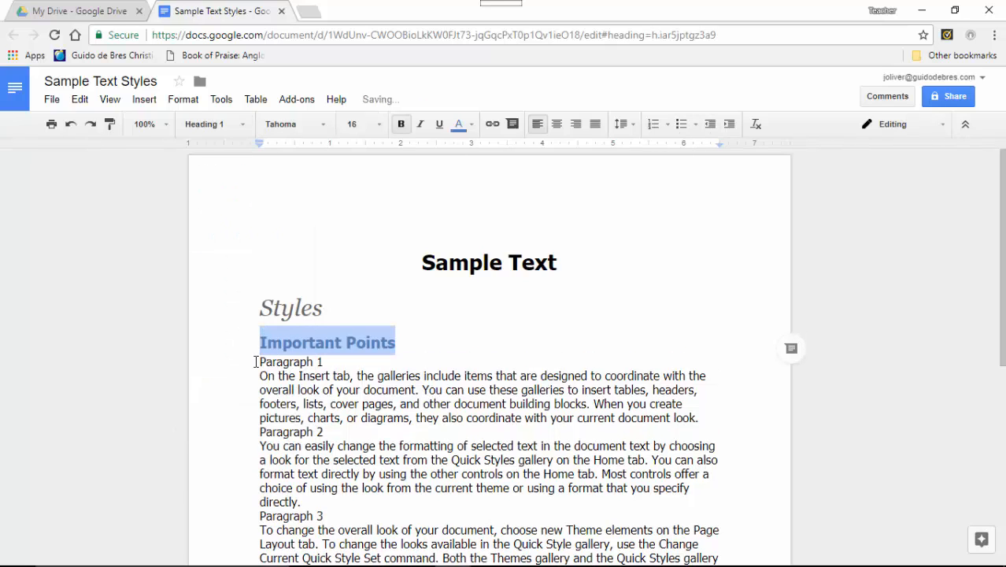
- Apply the Heading 2 style to each of the "Paragraph 1", "Paragraph 2" and "Paragraph 3" lines
left_click_drag(260, 362, 324, 362)
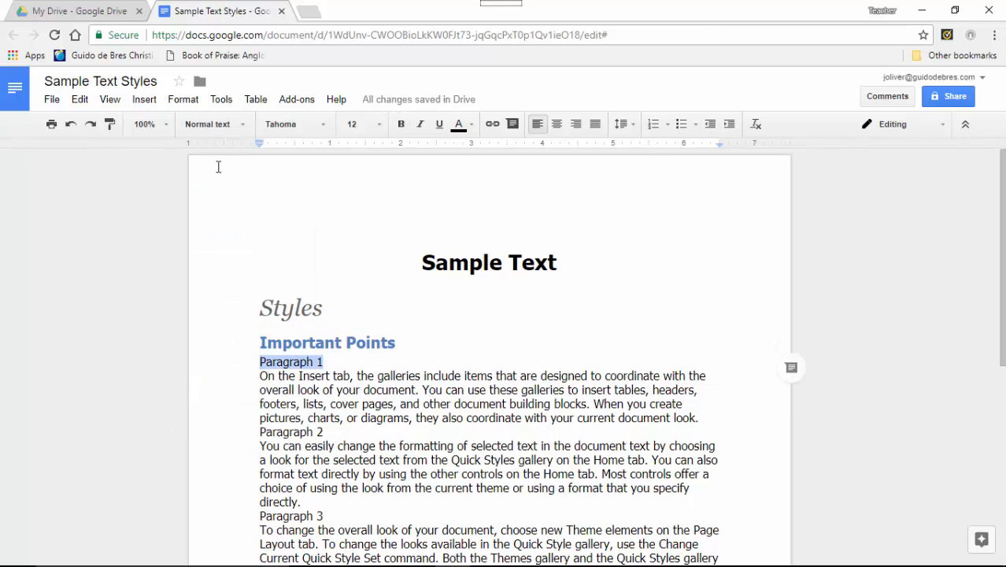
left_click(244, 130)
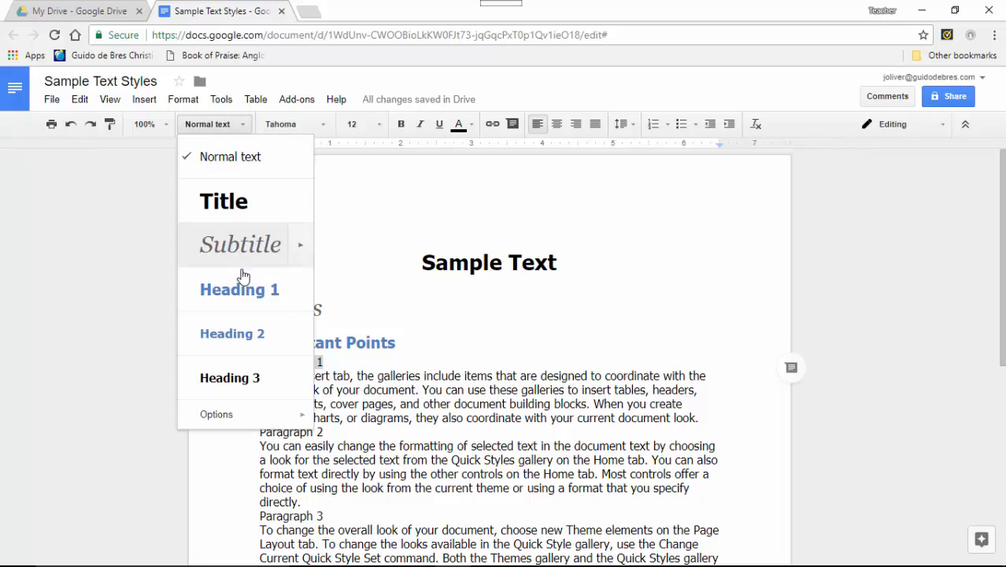
left_click(248, 338)
scroll(421, 319, "down", 4)
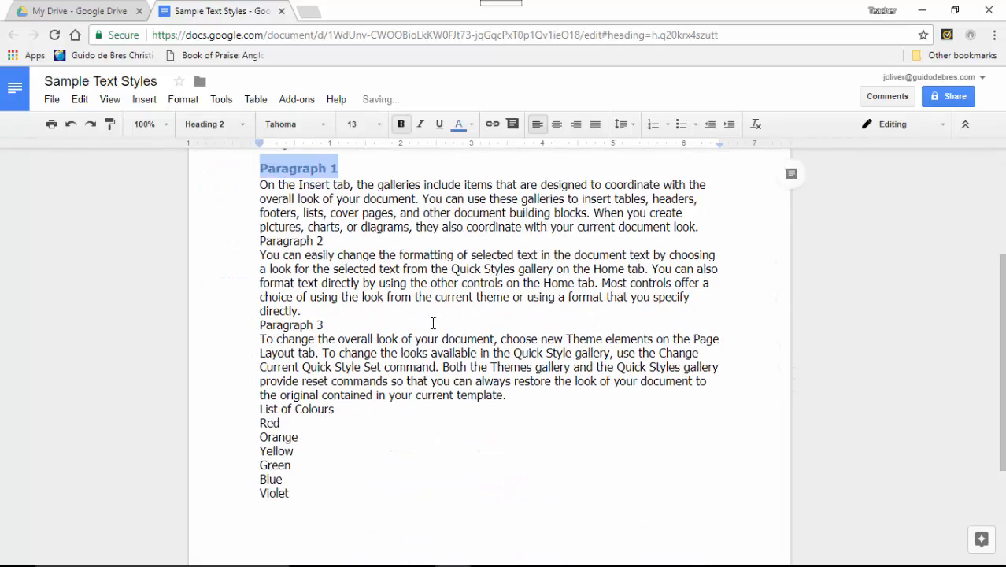
scroll(346, 225, "up", 1)
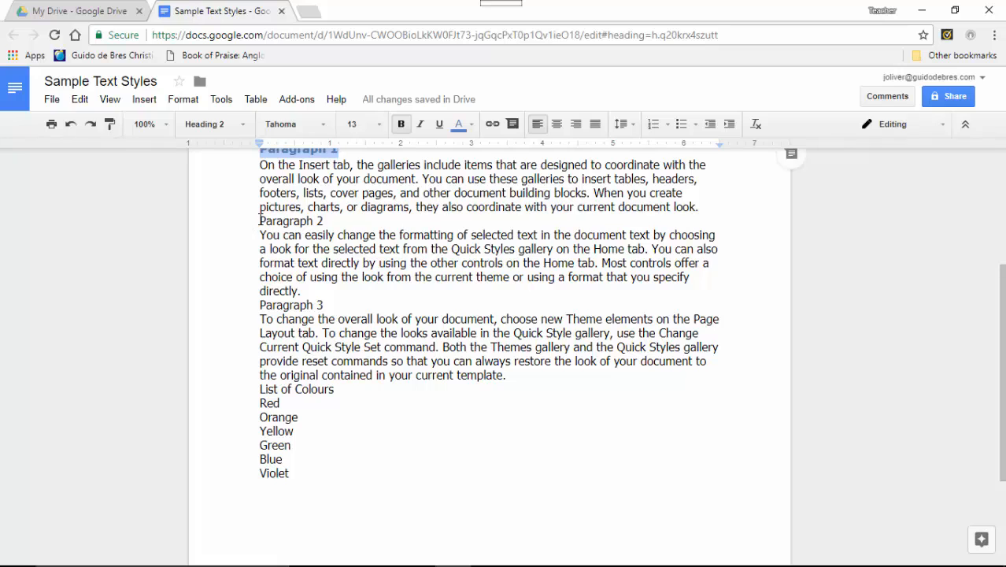
left_click_drag(254, 223, 337, 221)
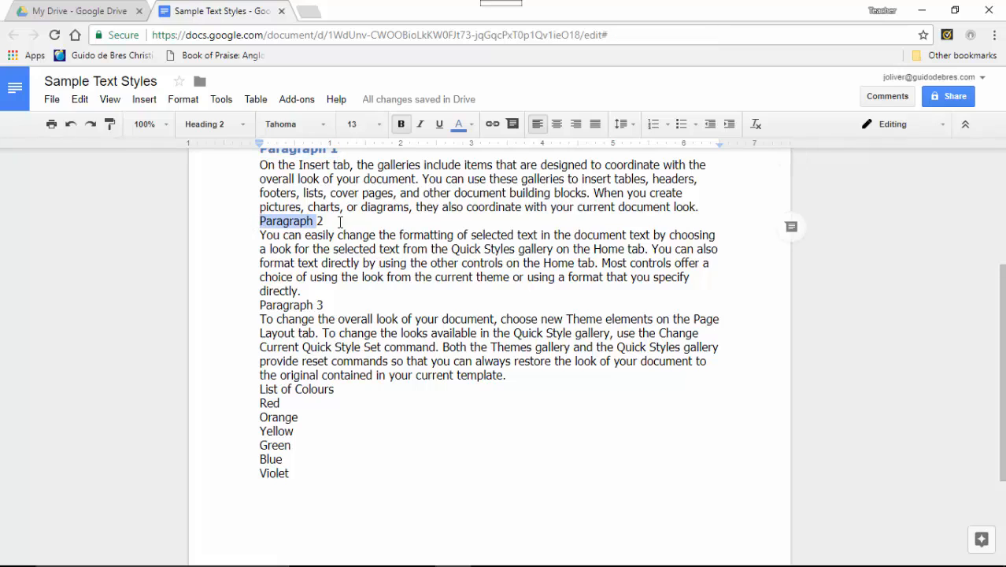
left_click(223, 126)
left_click(243, 335)
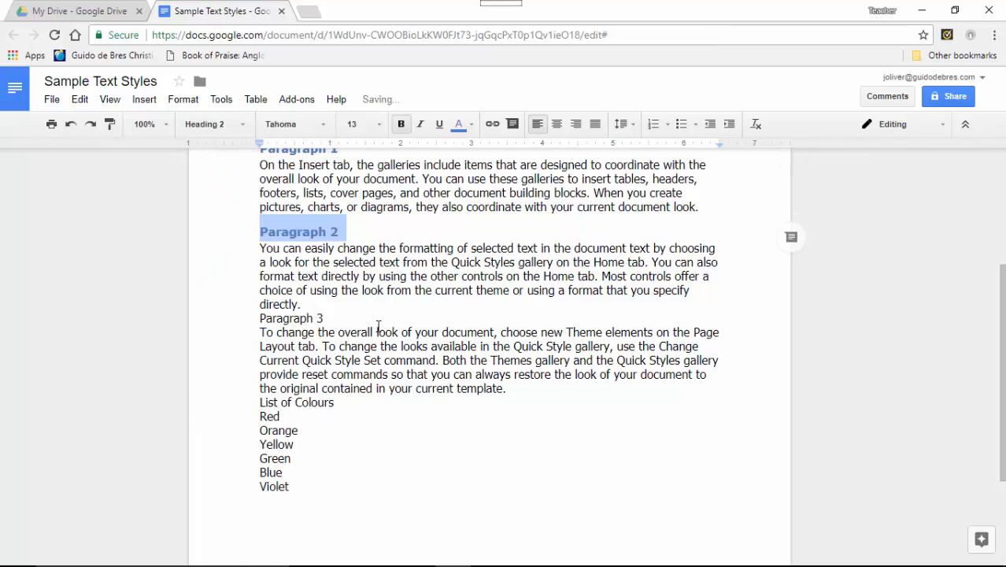
left_click_drag(260, 318, 329, 317)
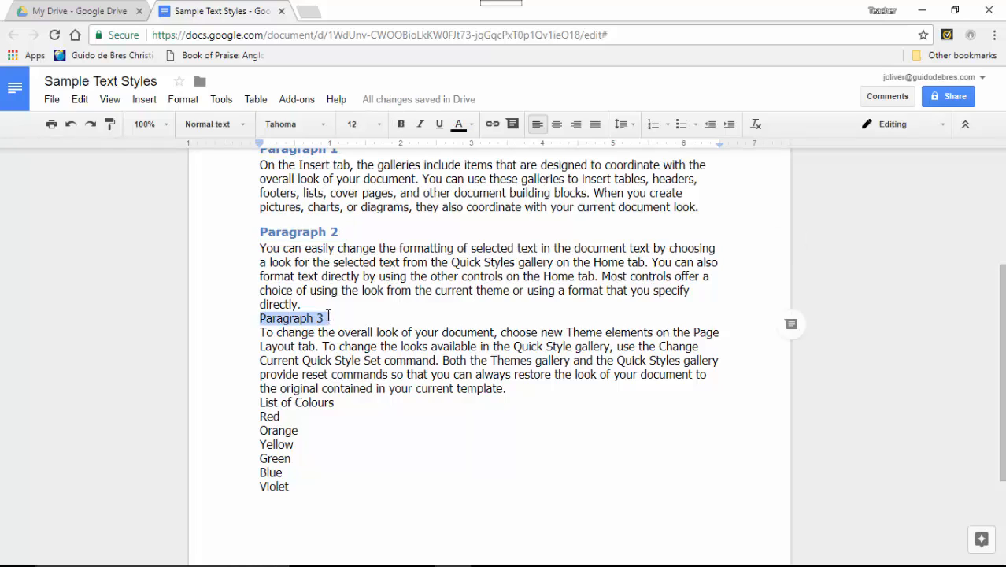
left_click(207, 126)
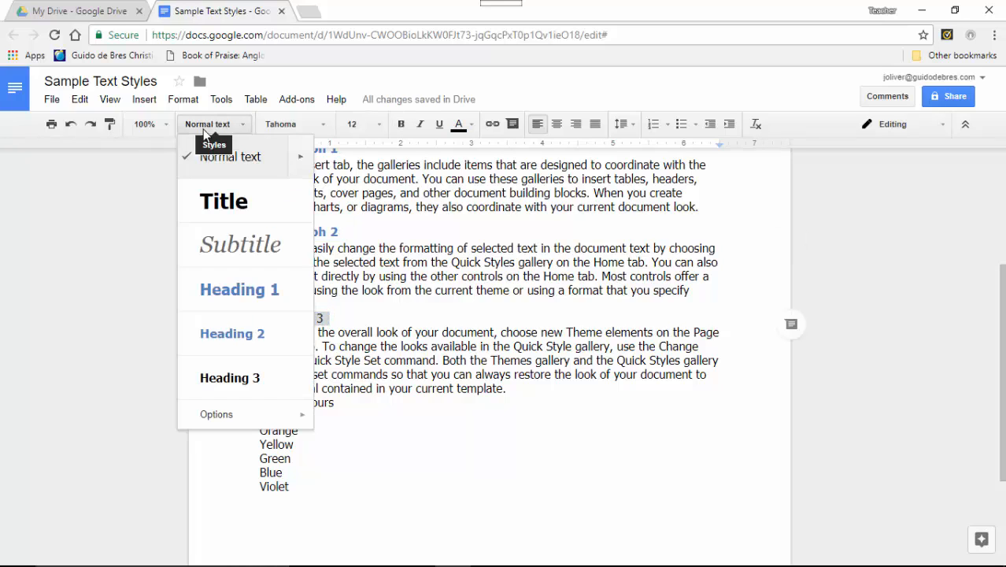
left_click(224, 338)
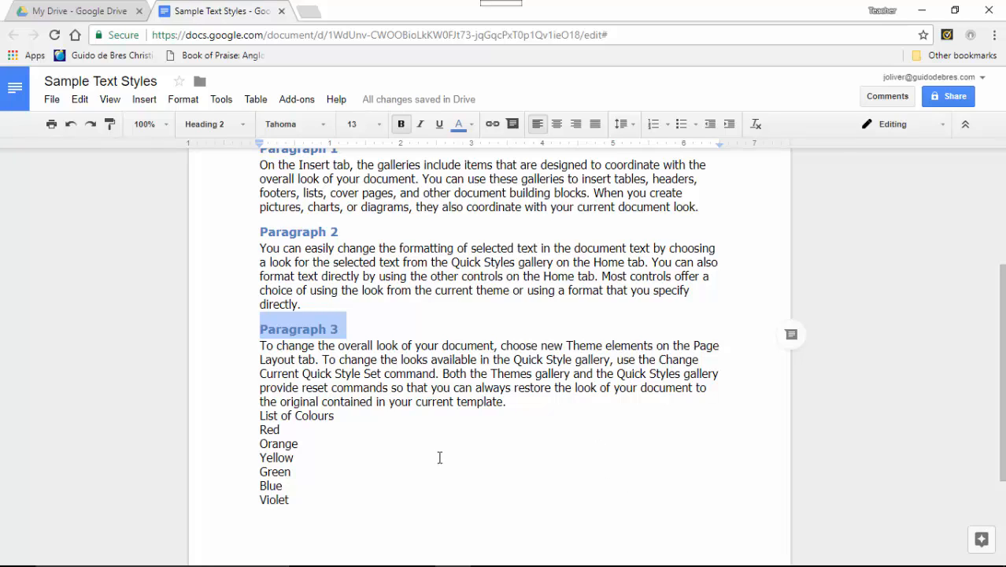
- Apply the Heading 3 style to the "List of Colours" line and check the further heading levels offered
left_click_drag(259, 414, 334, 415)
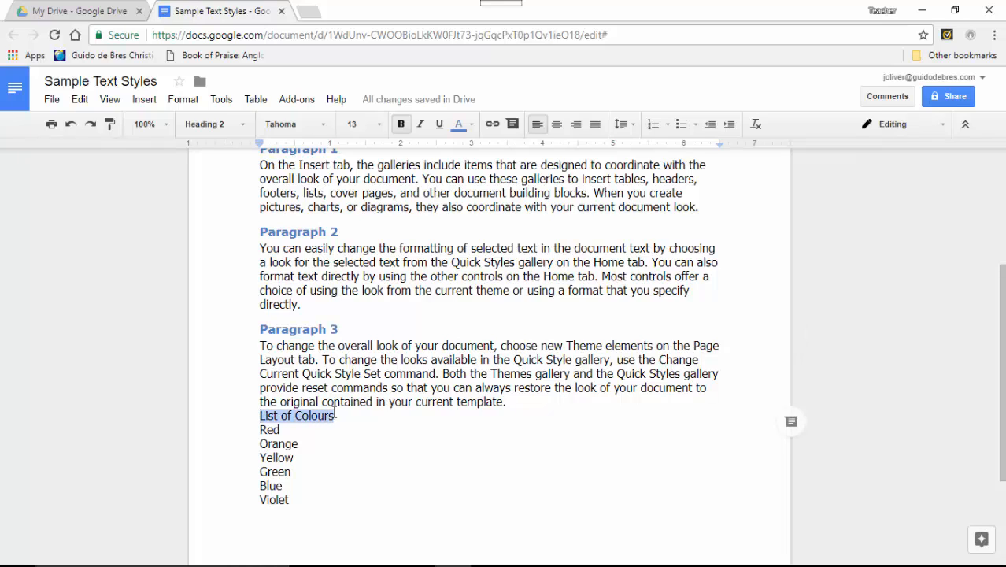
left_click(249, 124)
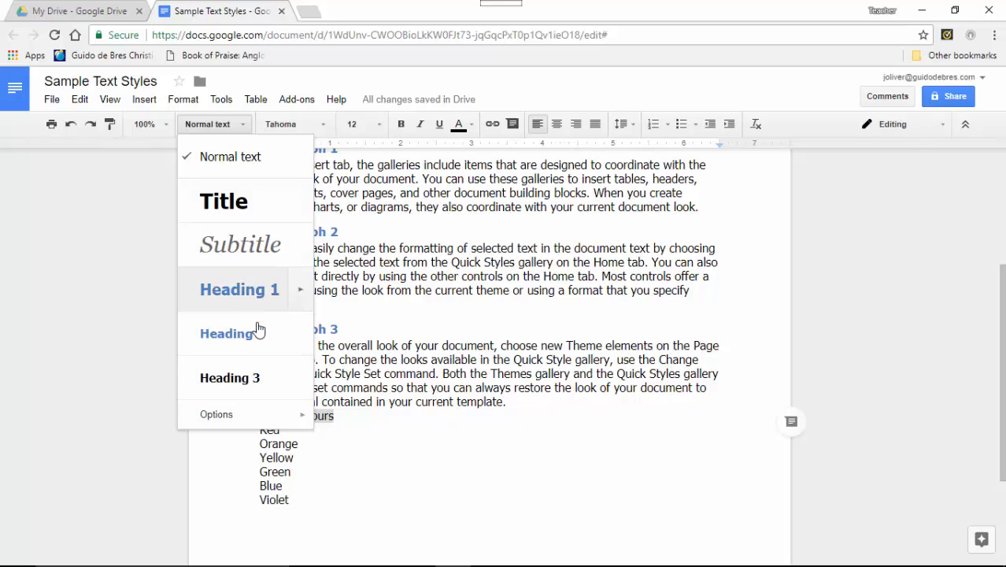
left_click(252, 380)
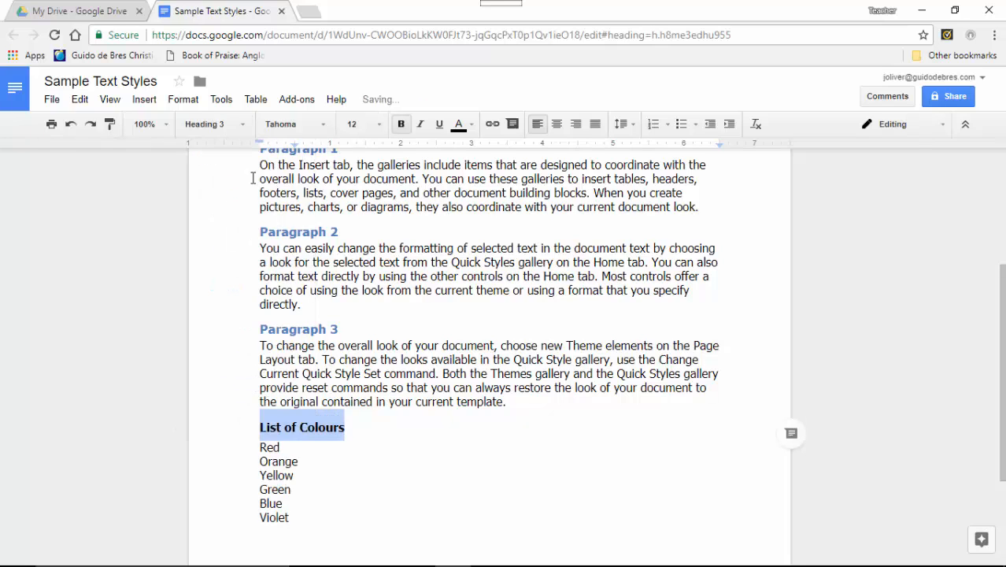
left_click(245, 126)
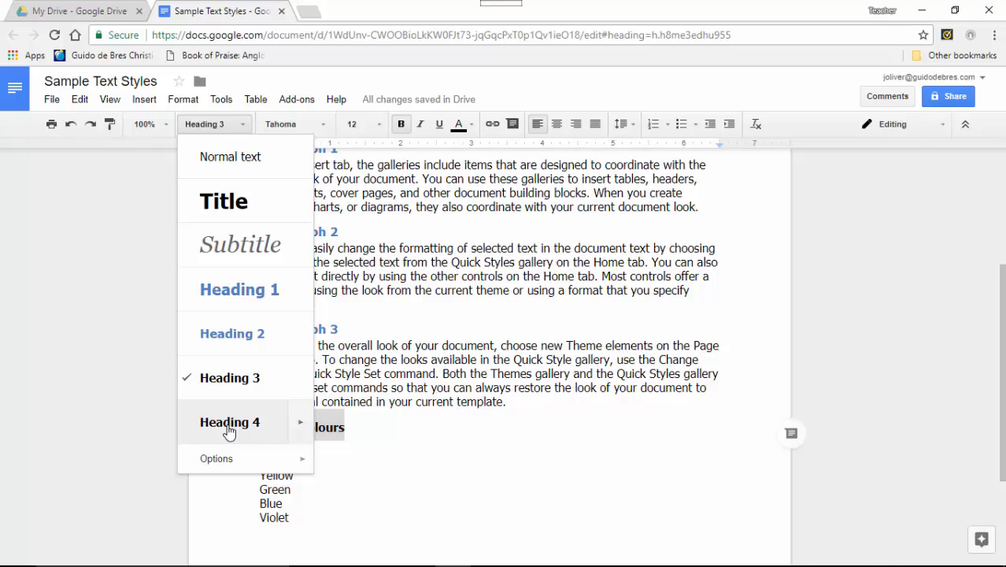
left_click(384, 426)
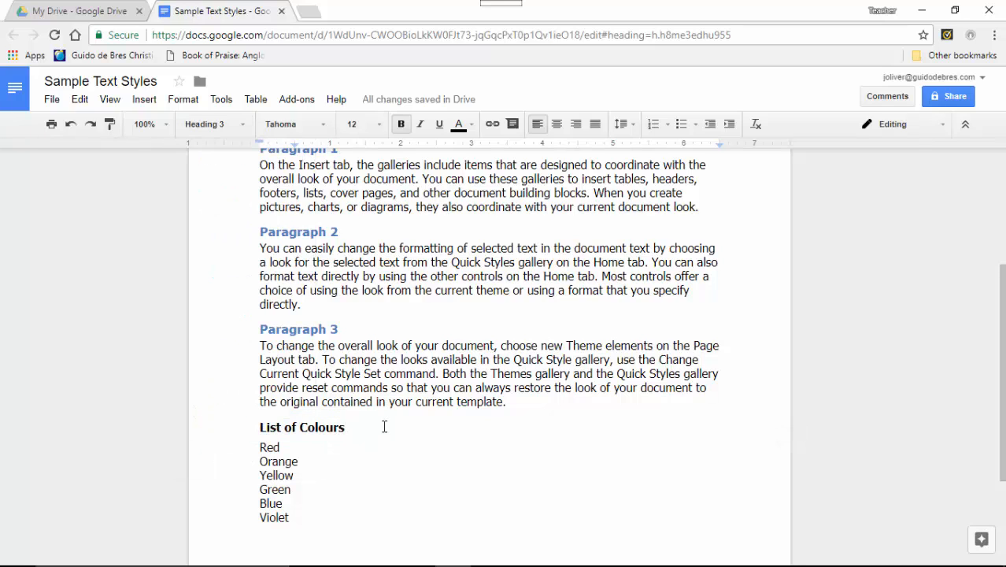
- Turn the colour names from Red to Violet into a bulleted list with solid round bullets
scroll(395, 437, "down", 2)
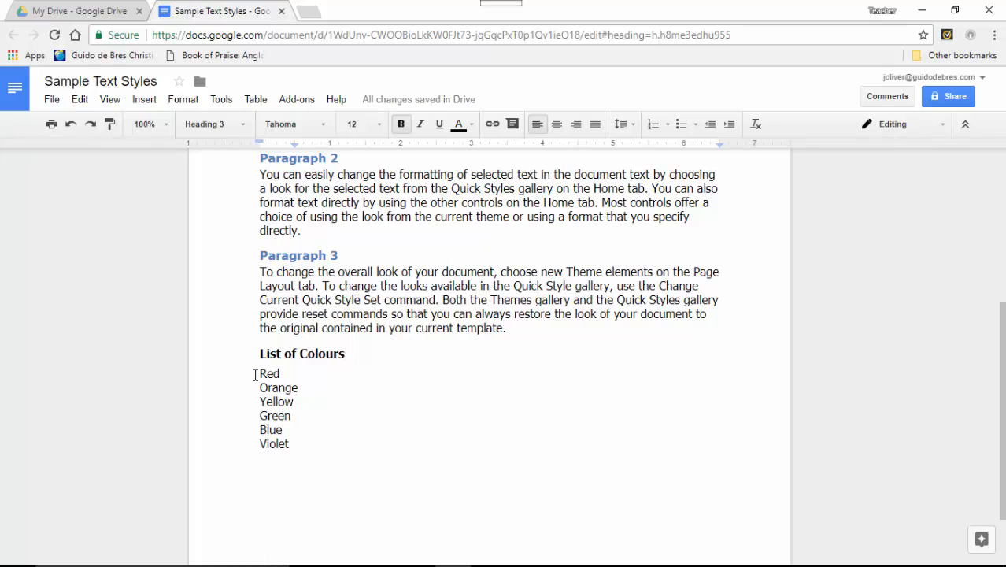
scroll(464, 417, "up", 2)
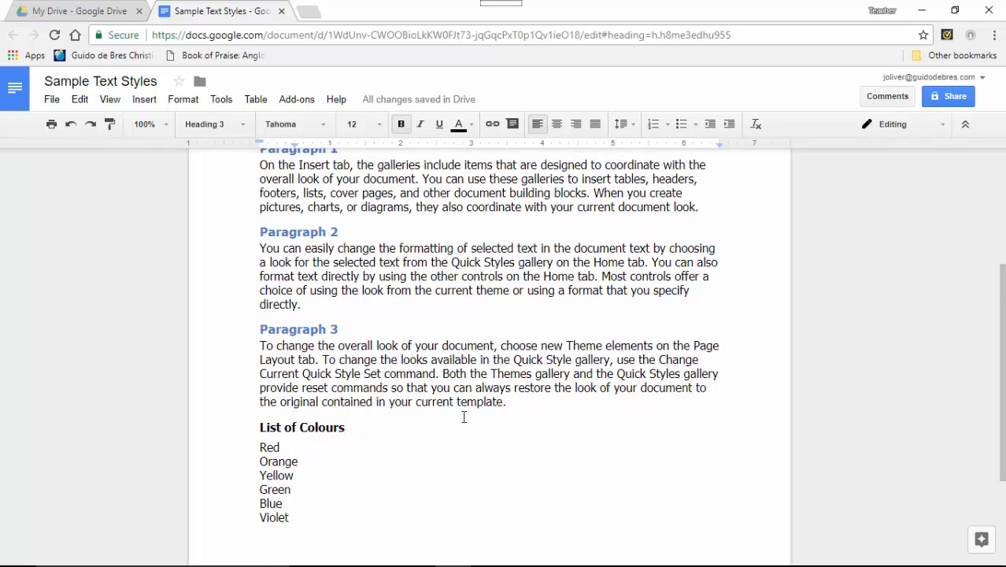
scroll(240, 451, "down", 2)
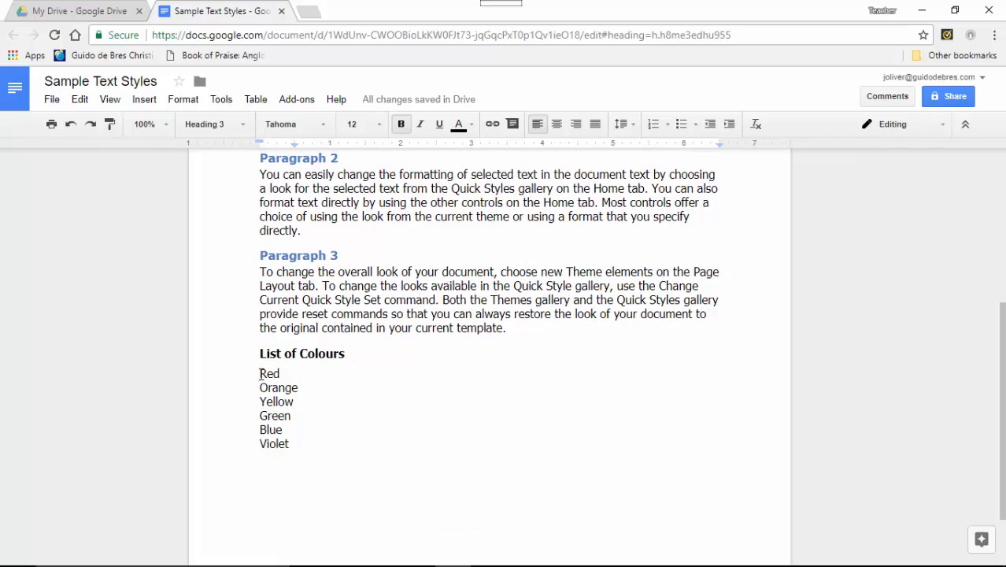
left_click_drag(259, 373, 294, 442)
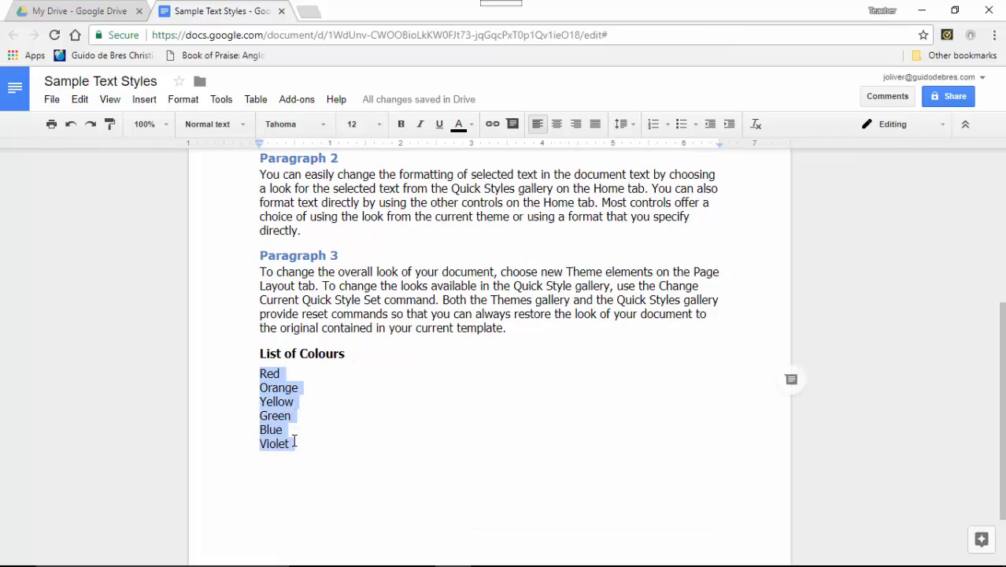
left_click(667, 125)
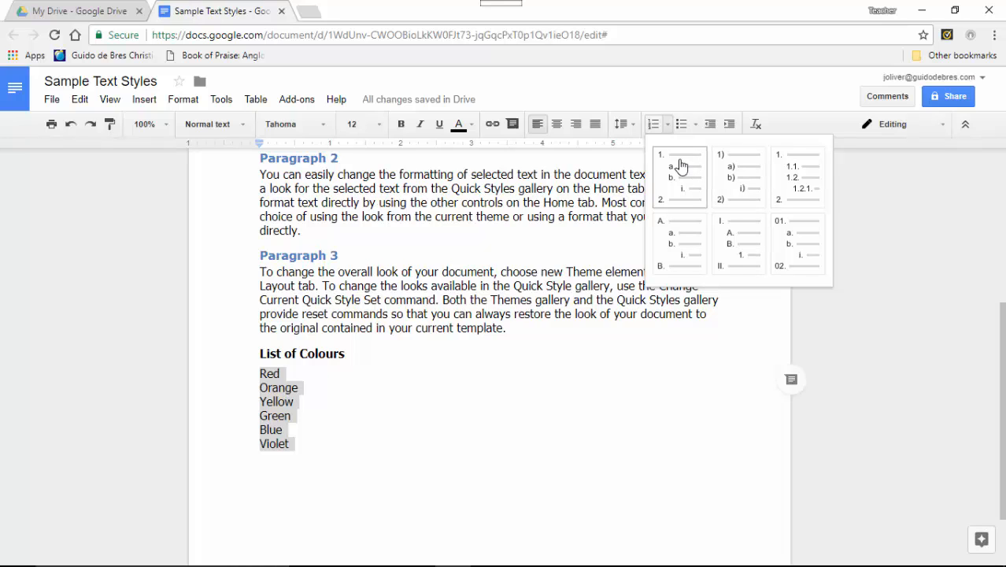
left_click(695, 407)
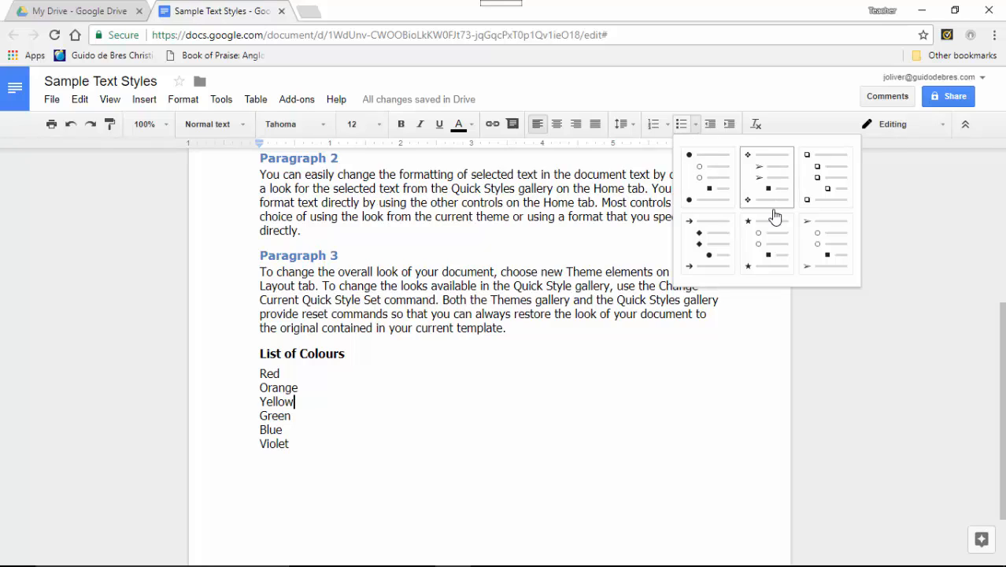
left_click(705, 175)
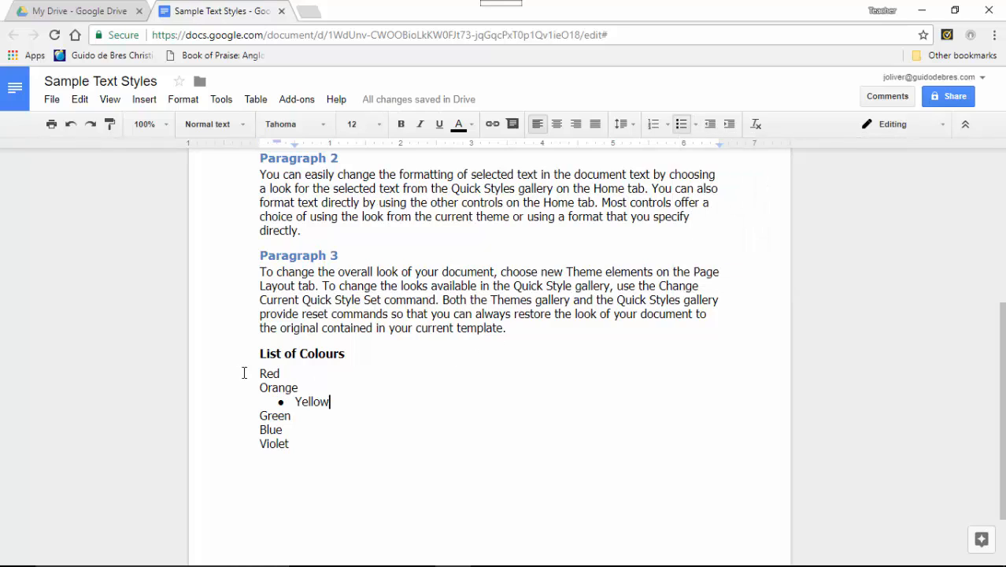
left_click_drag(246, 373, 317, 429)
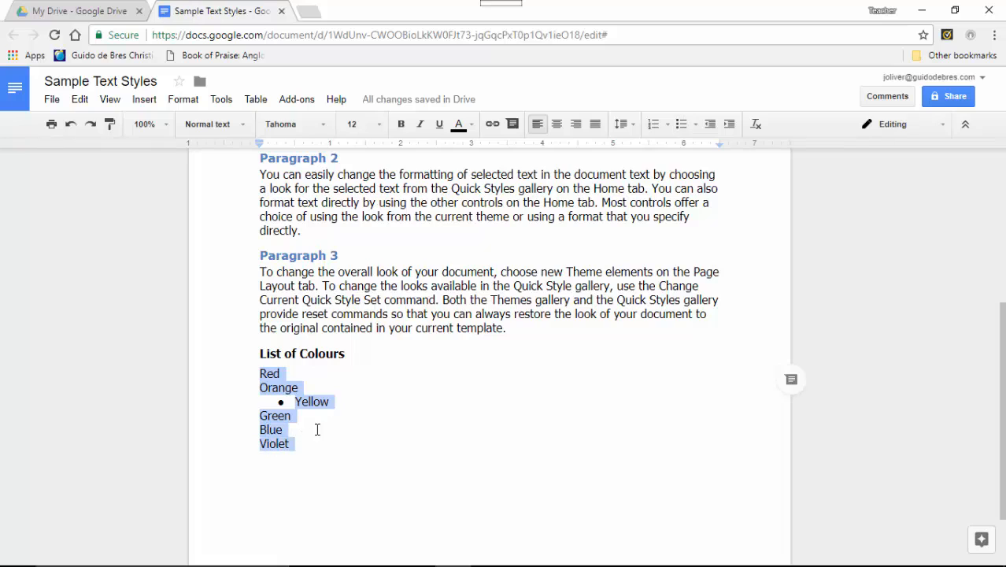
left_click(681, 124)
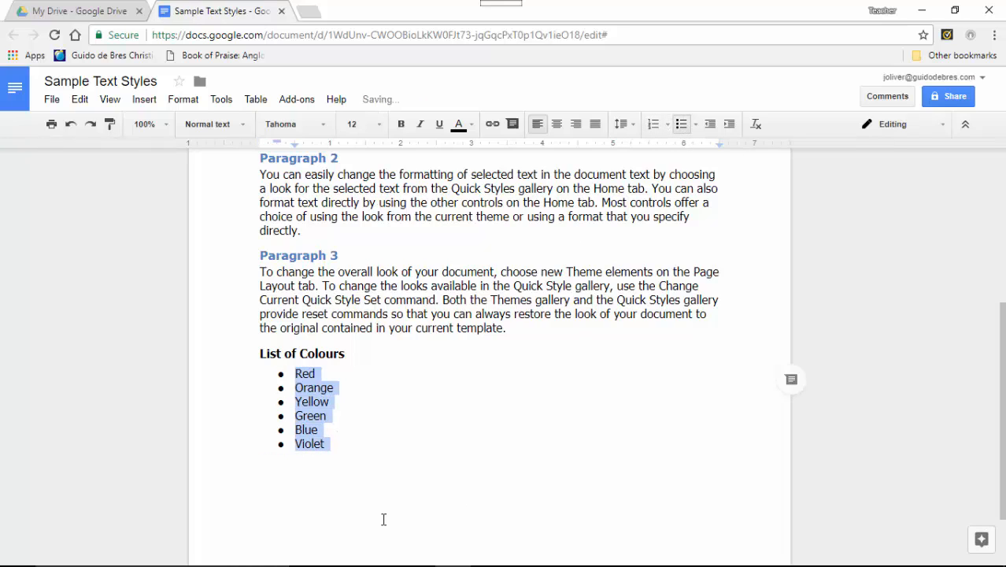
- Demote "Orange" to a sub-bullet under "Red" and promote it back to the main list level
left_click(294, 387)
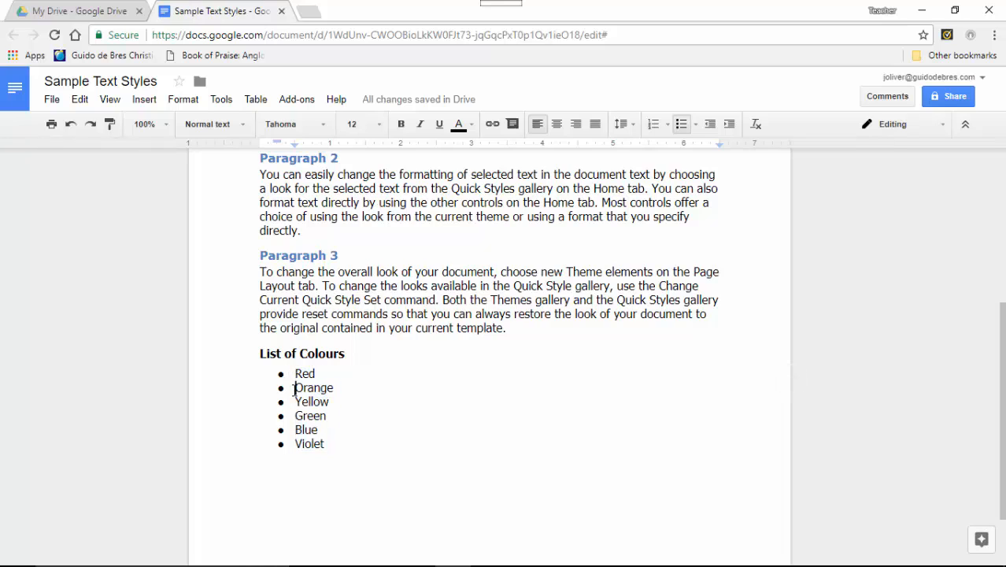
key("Tab")
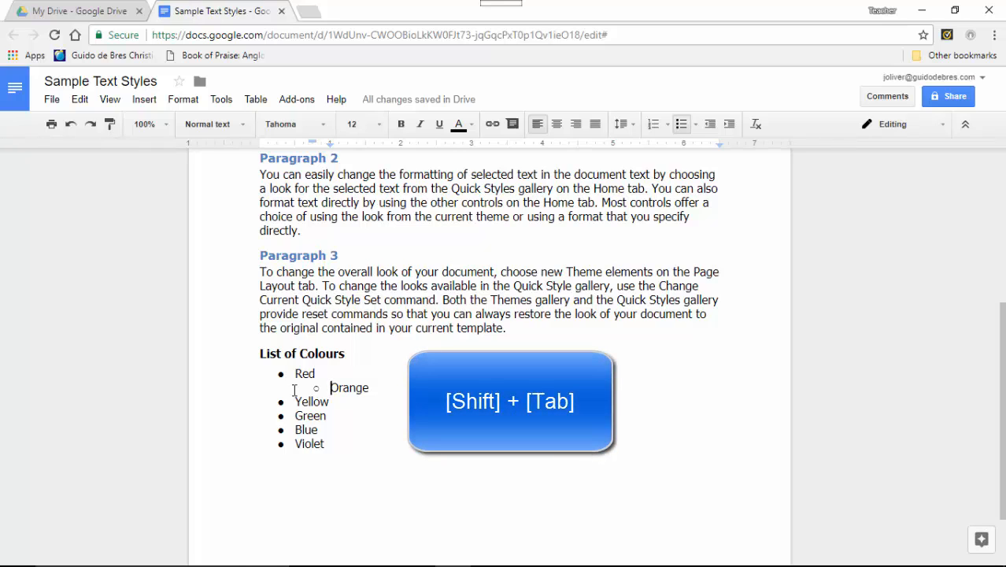
key("shift+Tab")
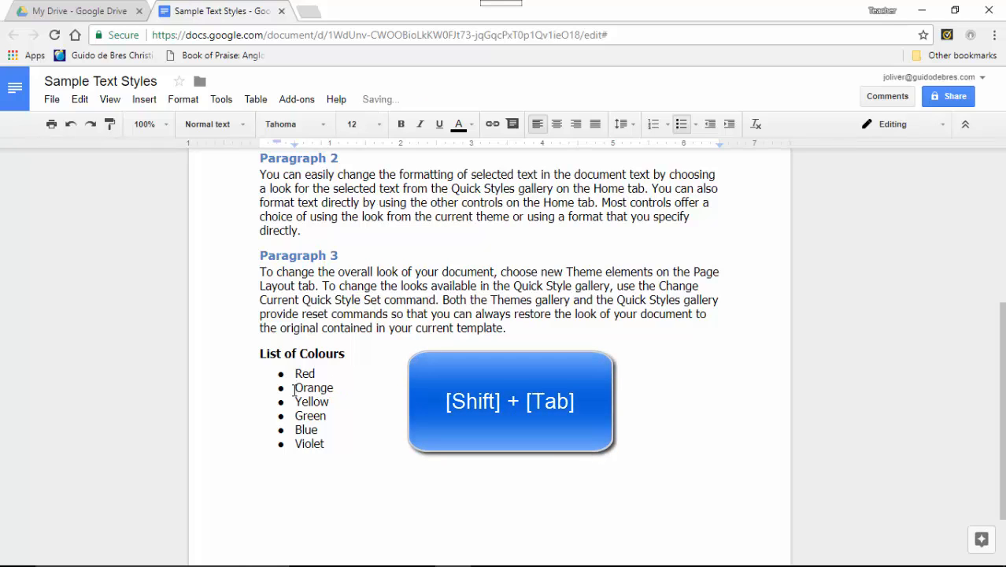
- Convert the whole list of colours from Red to Violet into a numbered list
left_click(294, 373)
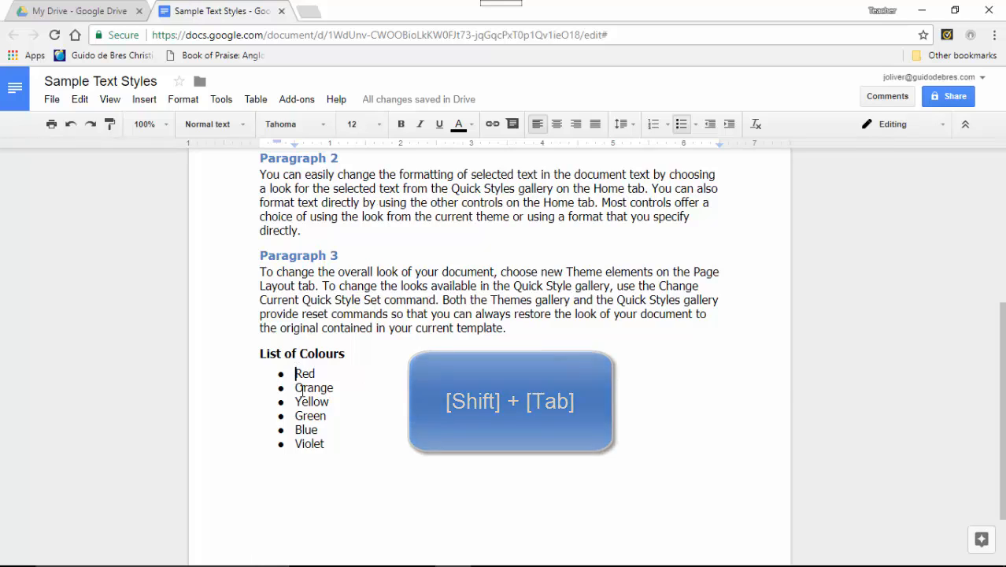
left_click_drag(295, 373, 325, 445)
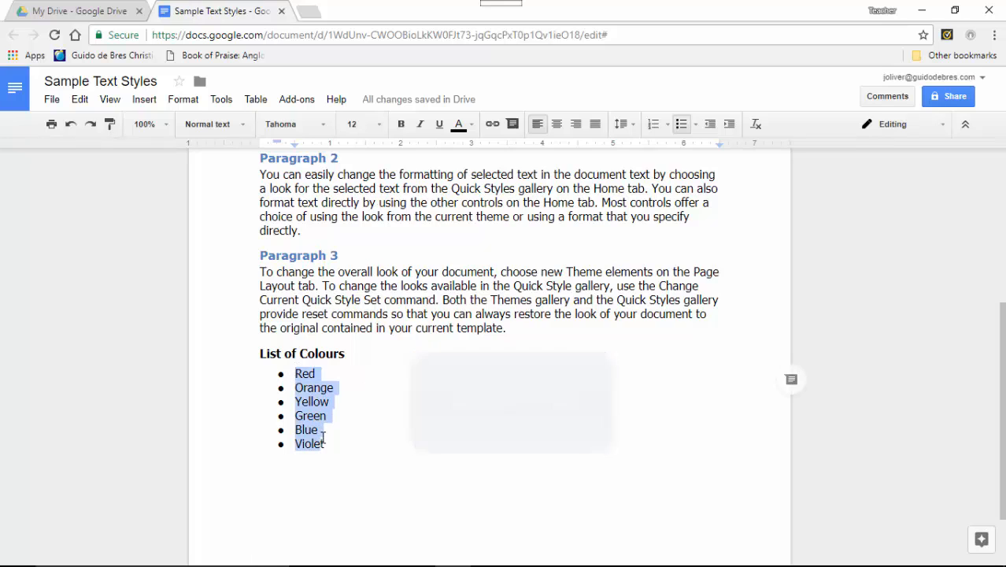
left_click(653, 124)
- Demote "Yellow" through several sub-levels of the numbered list and promote it back to the main level
left_click(303, 401)
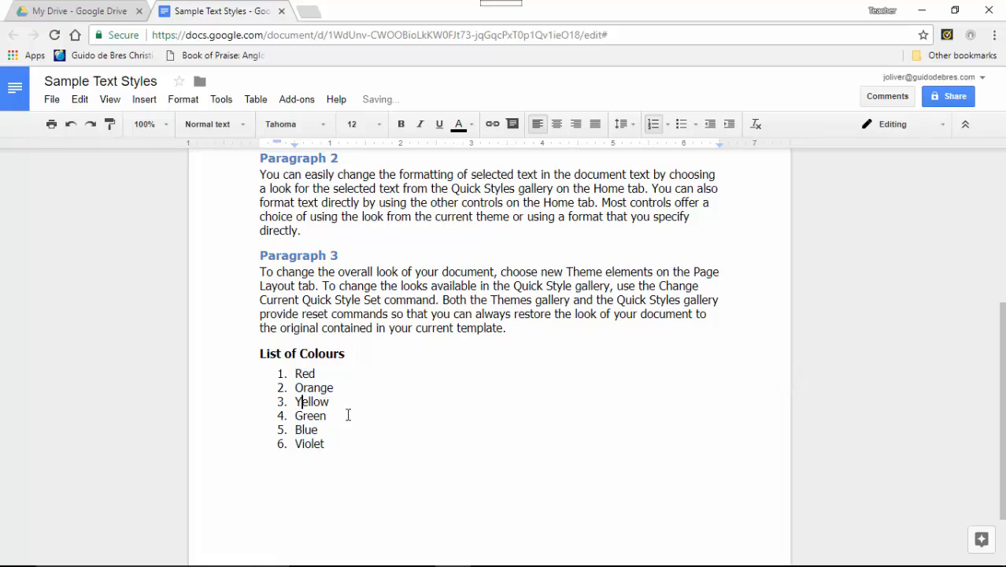
left_click_drag(296, 402, 302, 401)
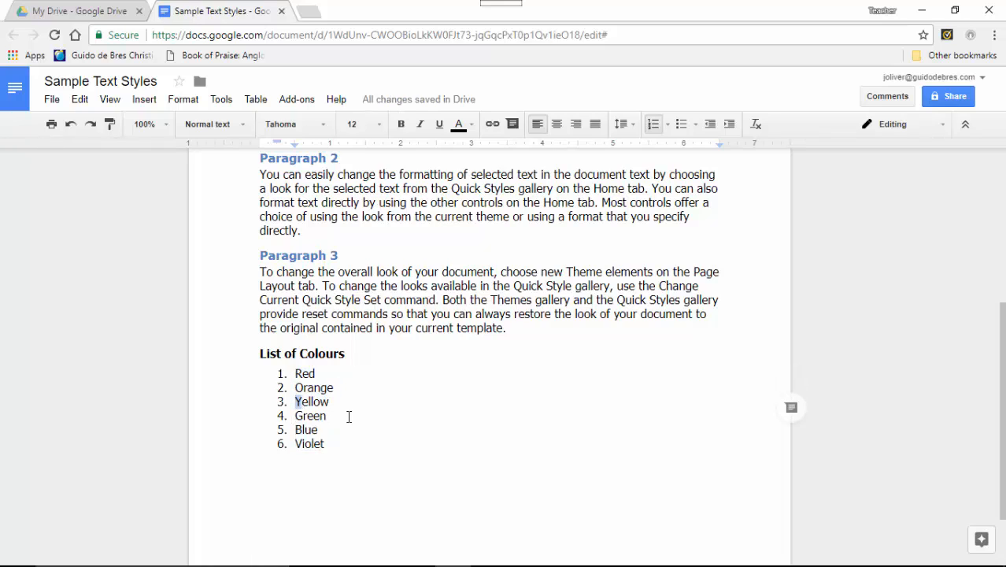
key("Left")
key("Tab")
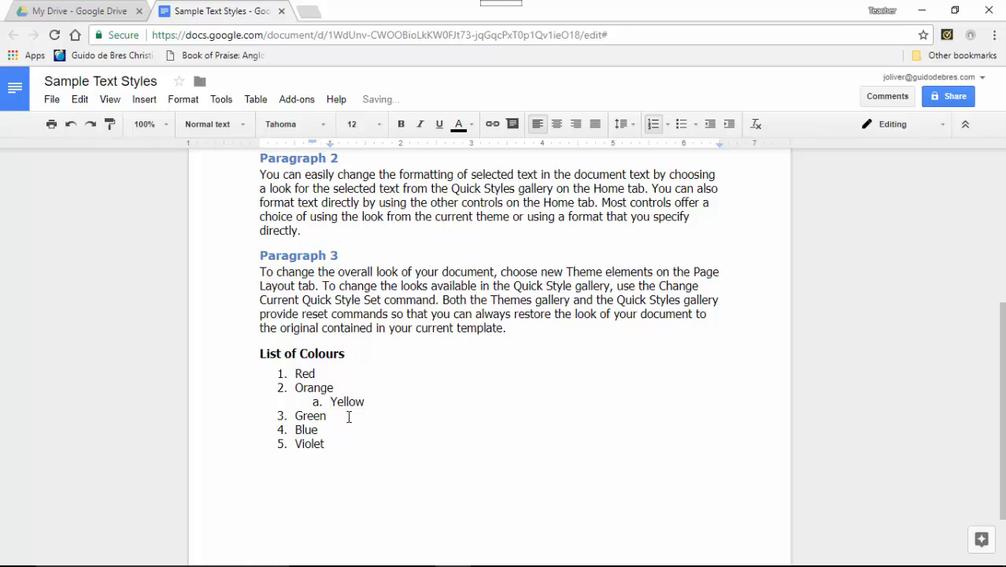
key("Tab")
key("Tab")
key("Tab")
key("shift+Tab")
key("shift+Tab")
key("shift+Tab")
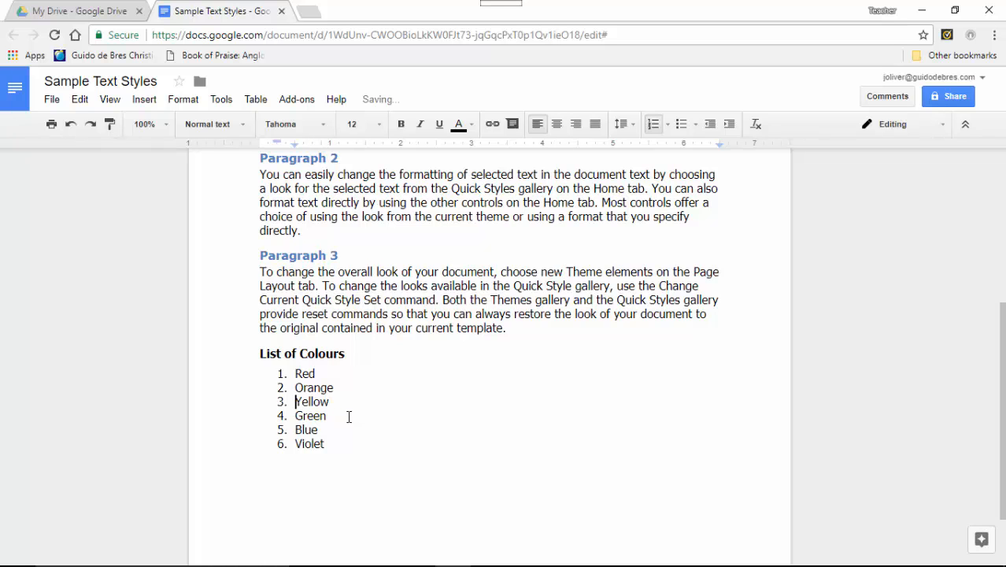
- Set the font size of the "Styles" subtitle to 18
scroll(349, 417, "up", 5)
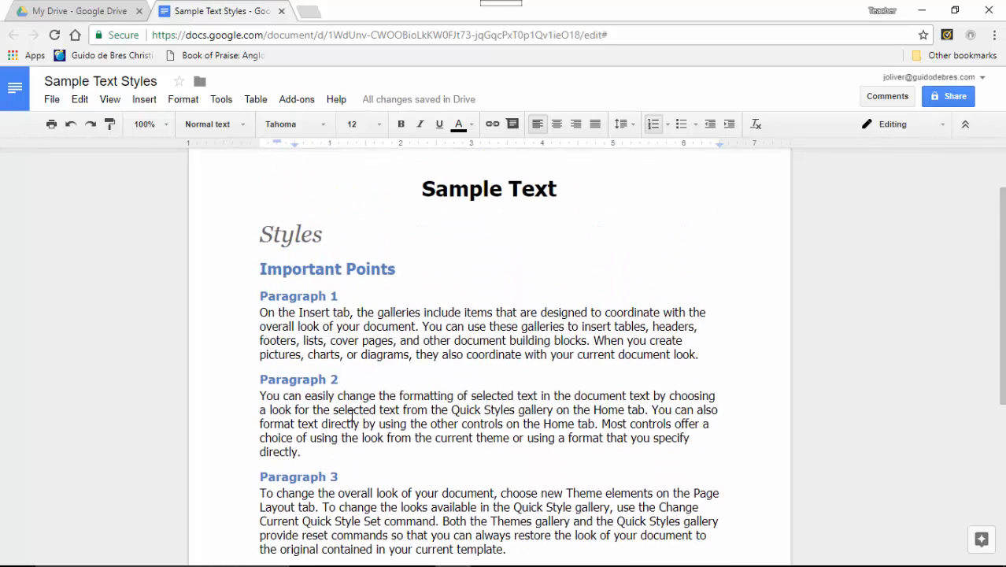
scroll(386, 265, "up", 1)
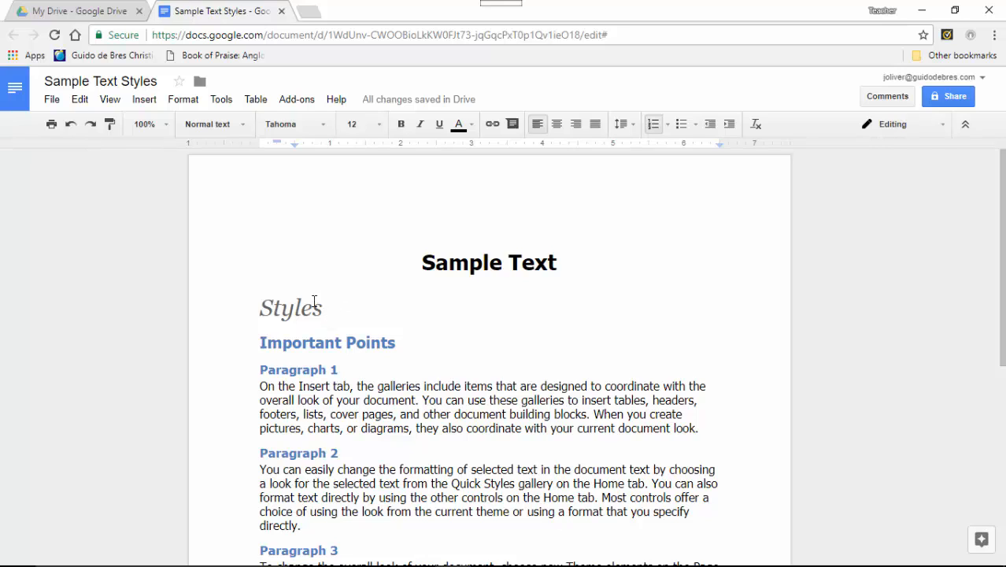
left_click(285, 307)
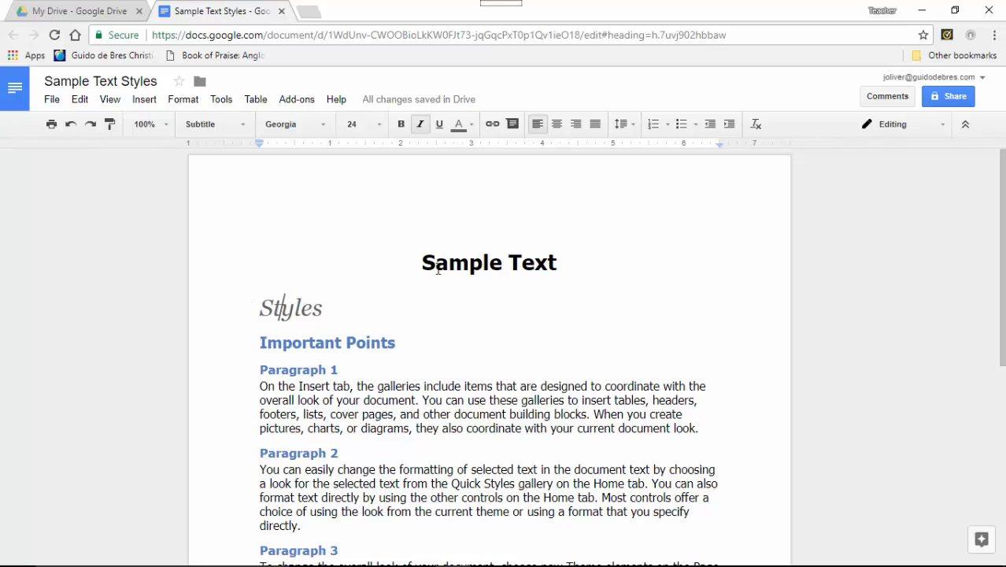
left_click(381, 130)
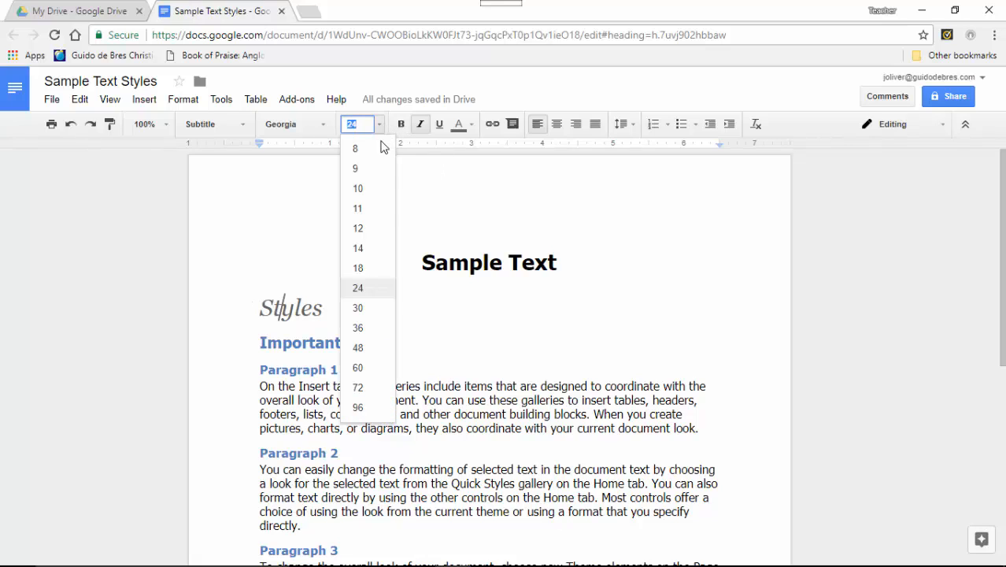
left_click(358, 268)
double_click(272, 307)
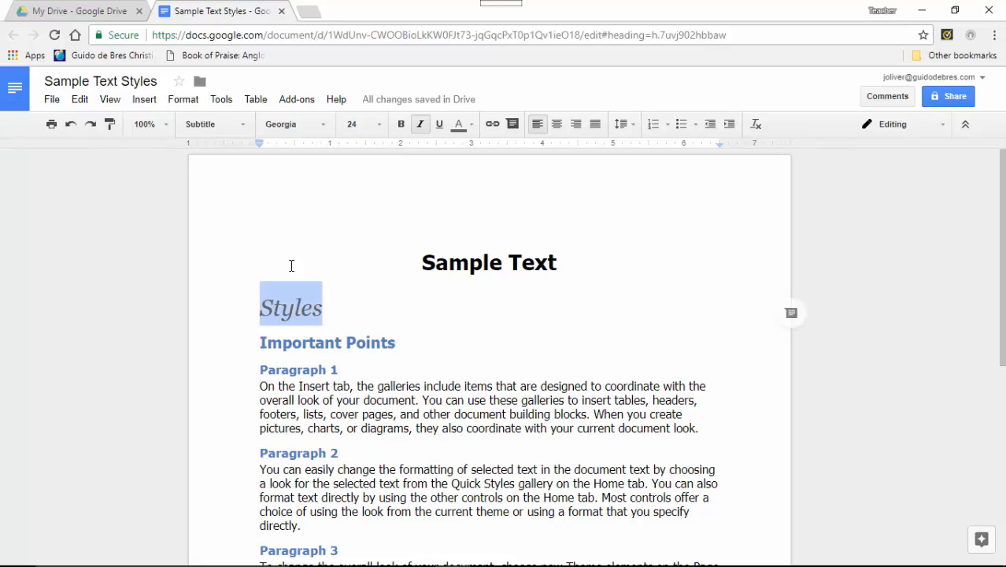
left_click(379, 124)
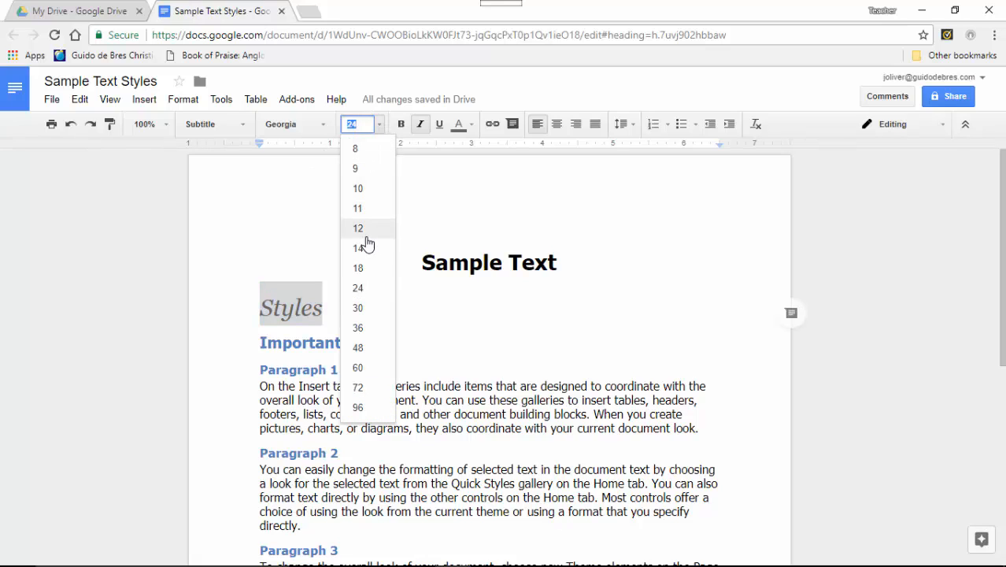
left_click(357, 269)
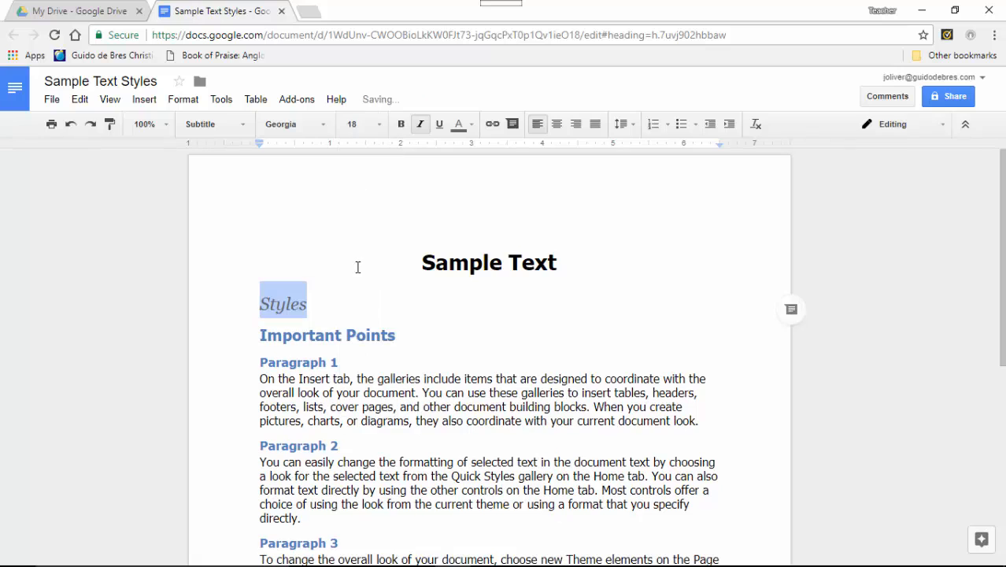
- Make the "Styles" subtitle bold instead of italic, colour it purple and centre it on the page
left_click(420, 123)
left_click(401, 126)
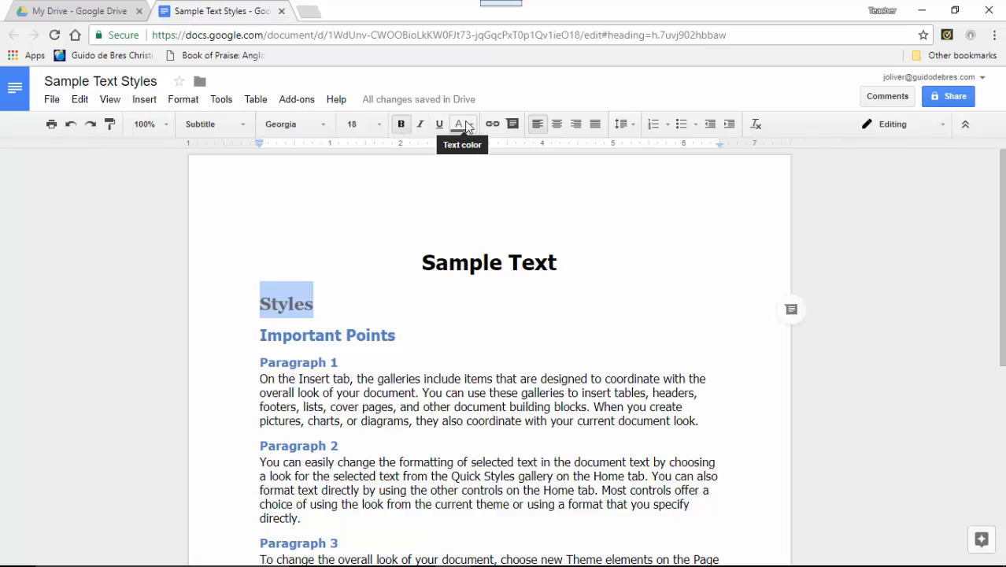
left_click(471, 125)
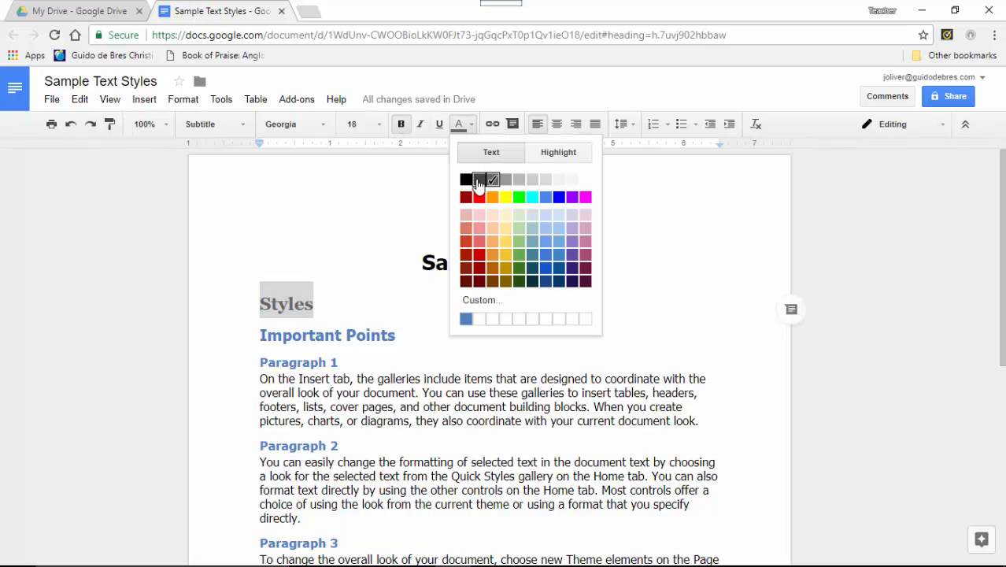
left_click(572, 256)
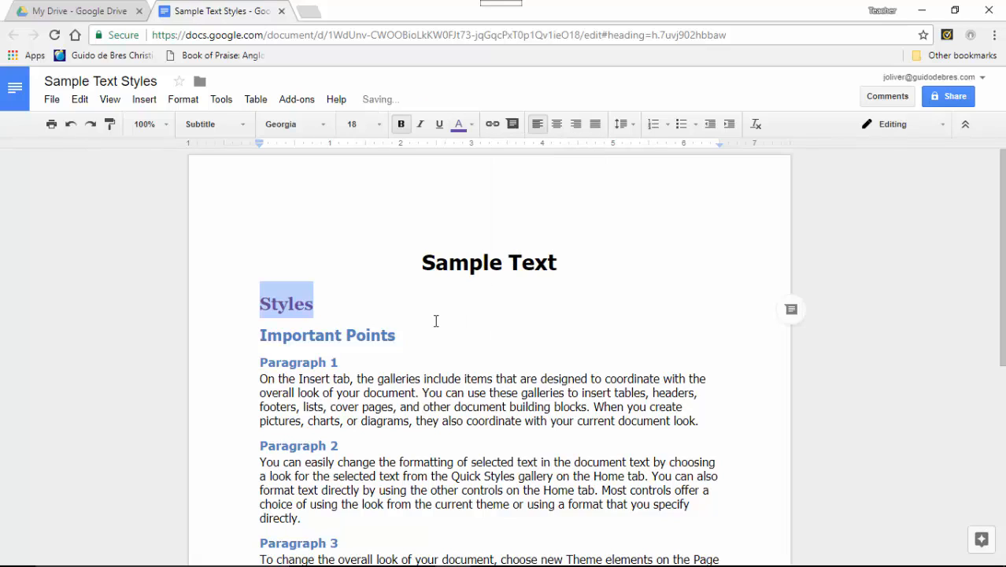
left_click(557, 124)
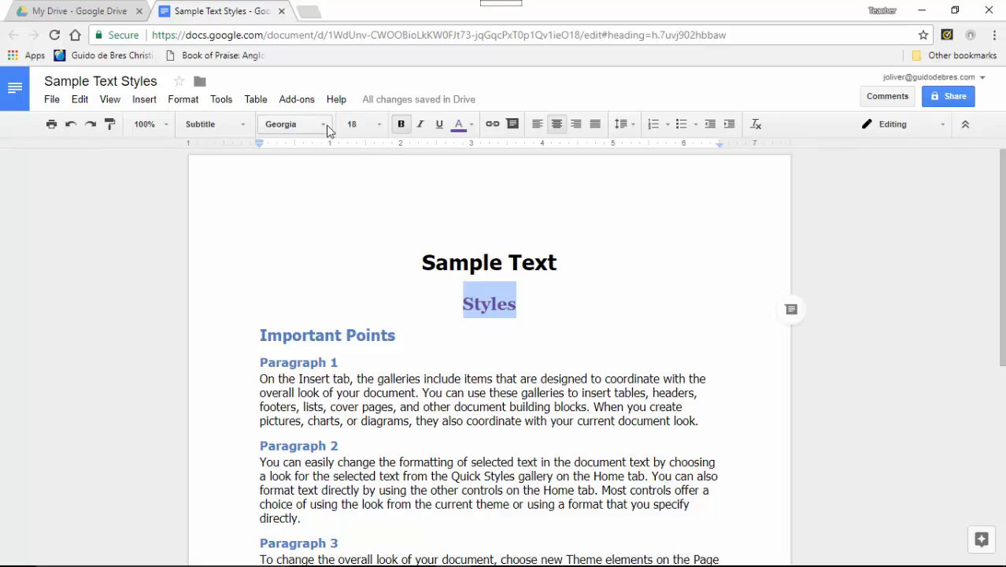
left_click(616, 310)
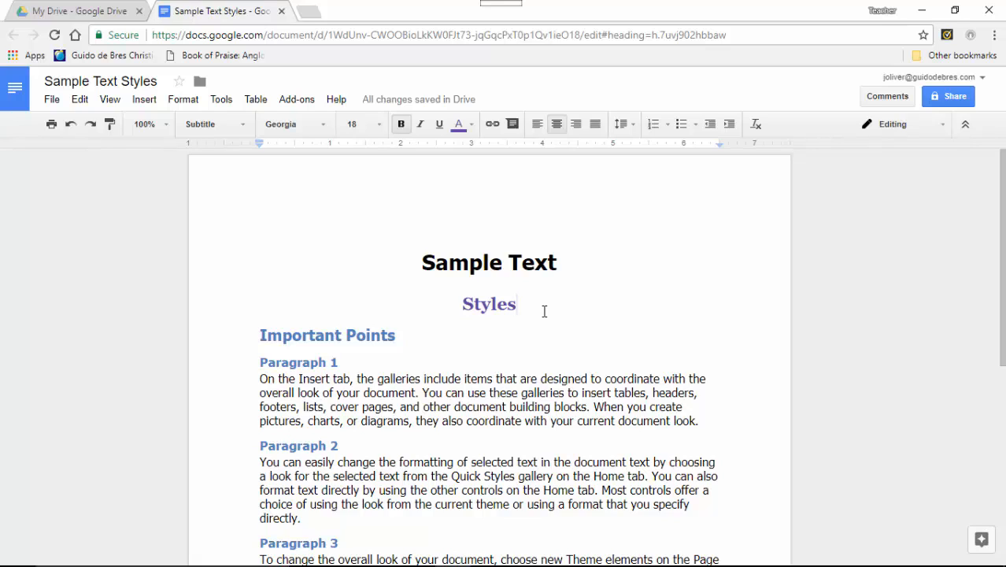
- Apply the Subtitle style to the whole "Important Points" line
left_click(289, 336)
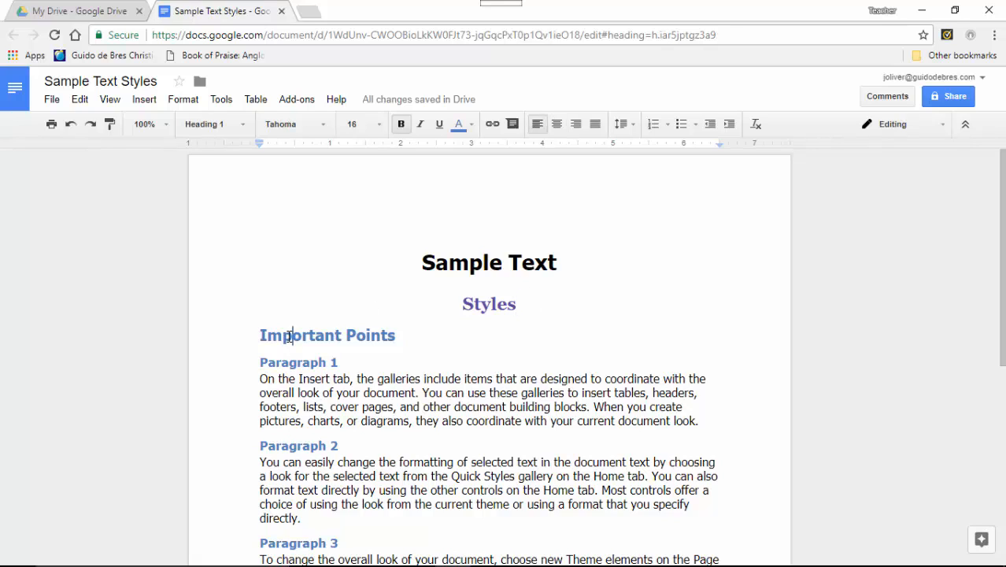
double_click(290, 337)
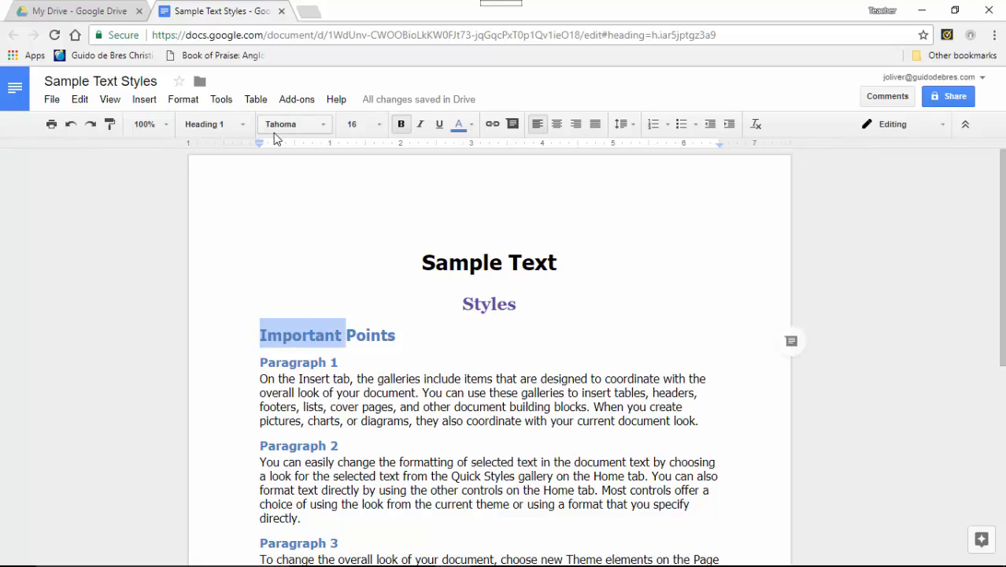
triple_click(287, 333)
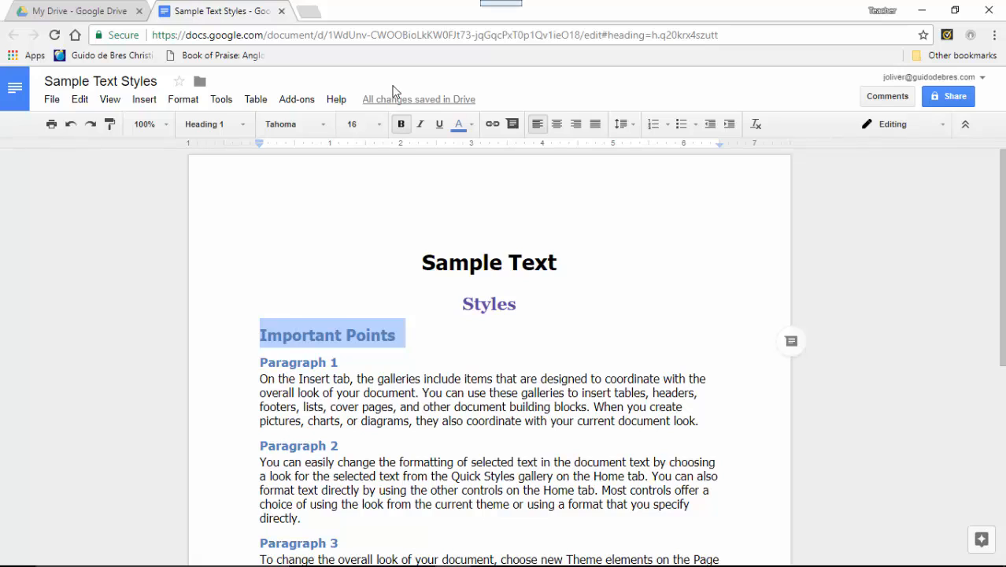
left_click(237, 126)
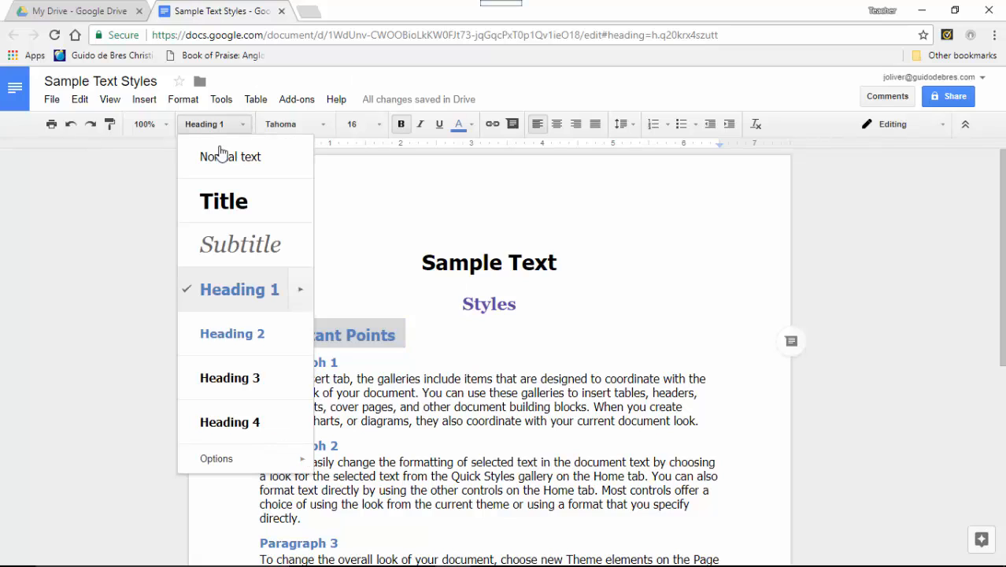
left_click(248, 246)
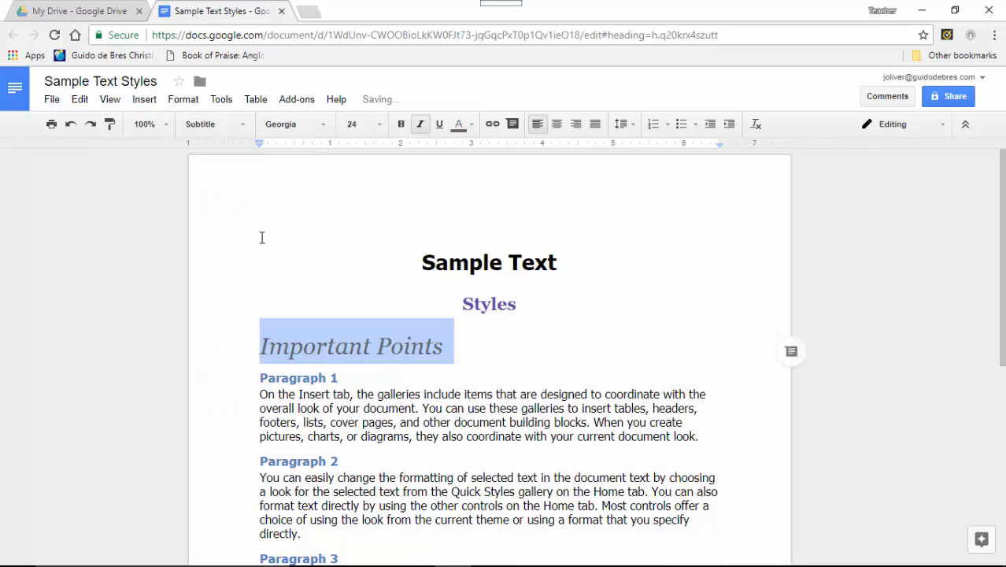
- Undo the style change on "Important Points" and update the Subtitle style to match the formatting of the "Styles" line
key("ctrl+z")
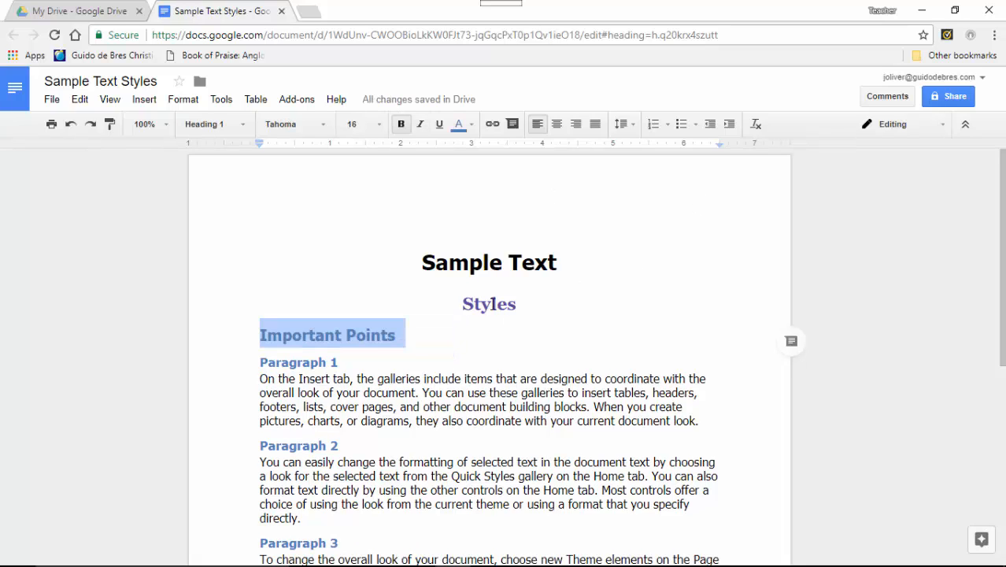
double_click(490, 303)
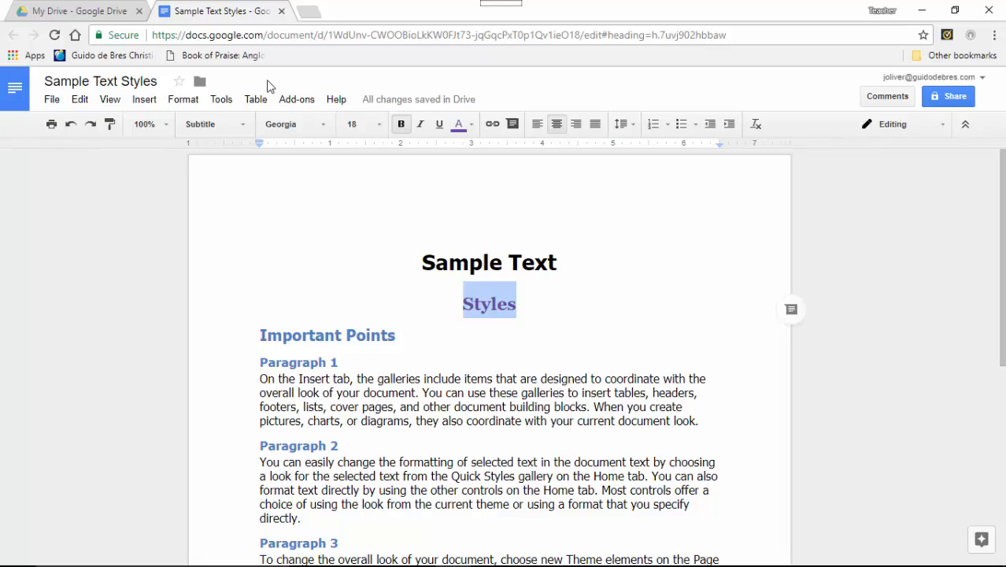
left_click(247, 126)
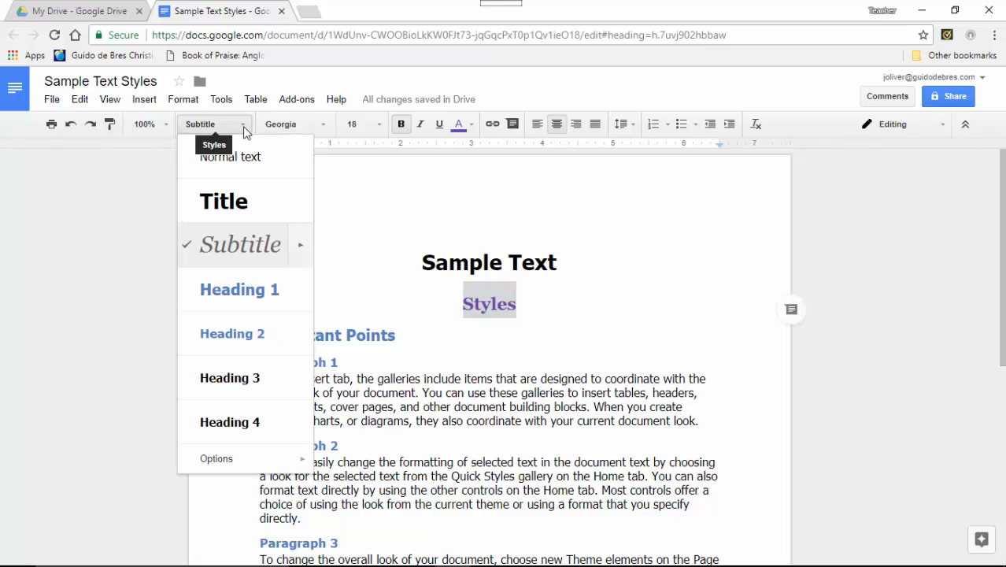
left_click(301, 251)
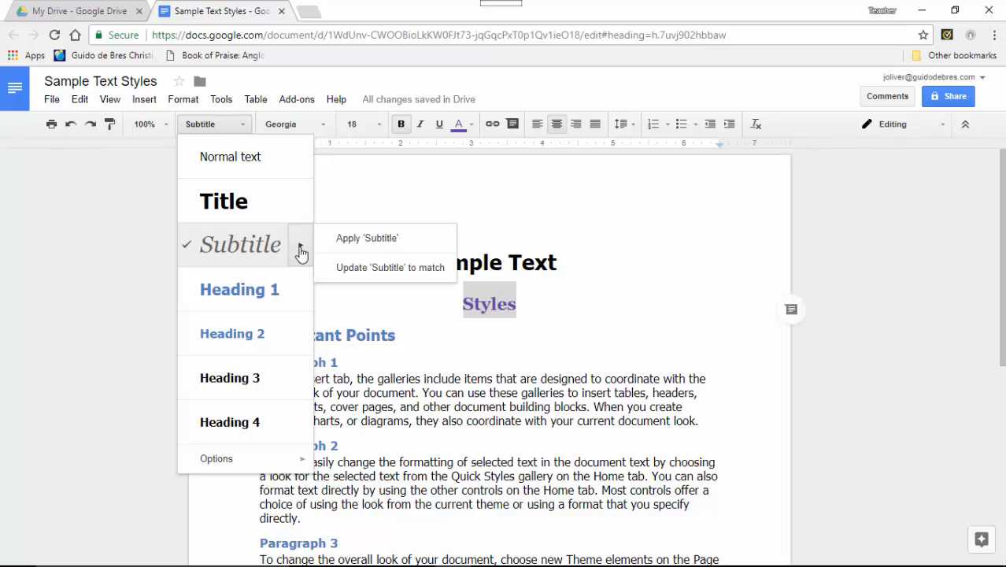
left_click(419, 269)
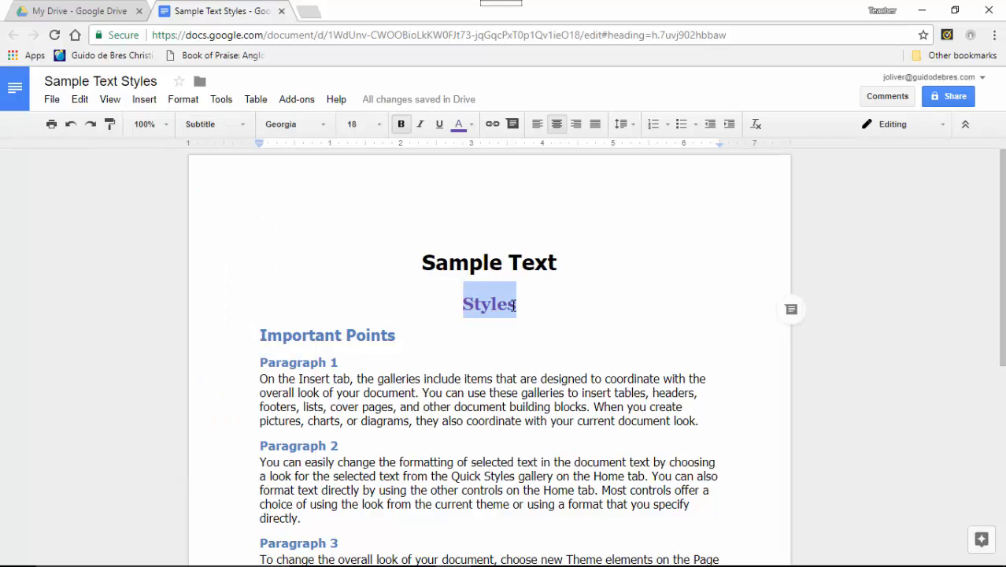
- Try the updated Subtitle style on the "Important Points" heading, and undo that change
left_click(247, 128)
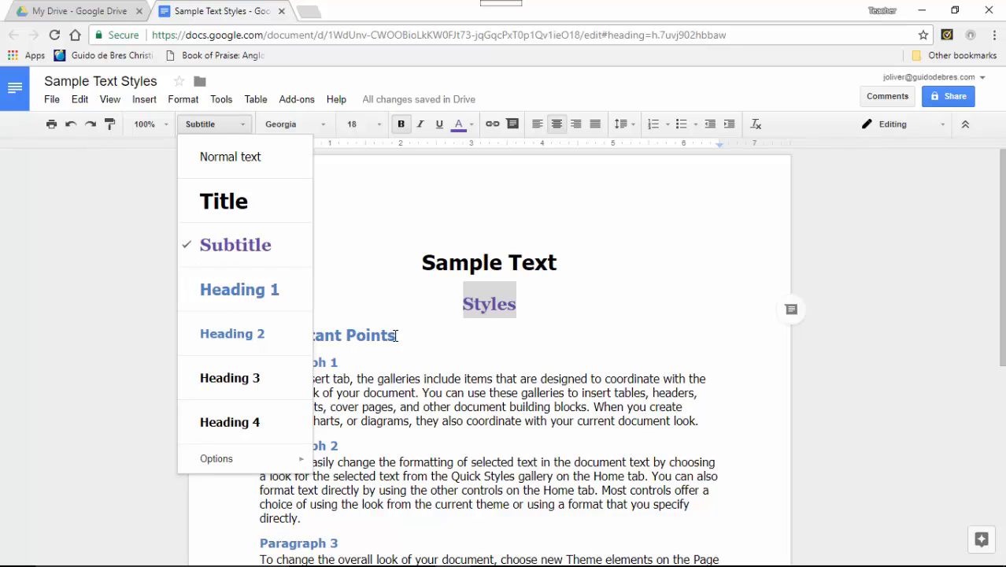
scroll(397, 336, "down", 1)
left_click(464, 269)
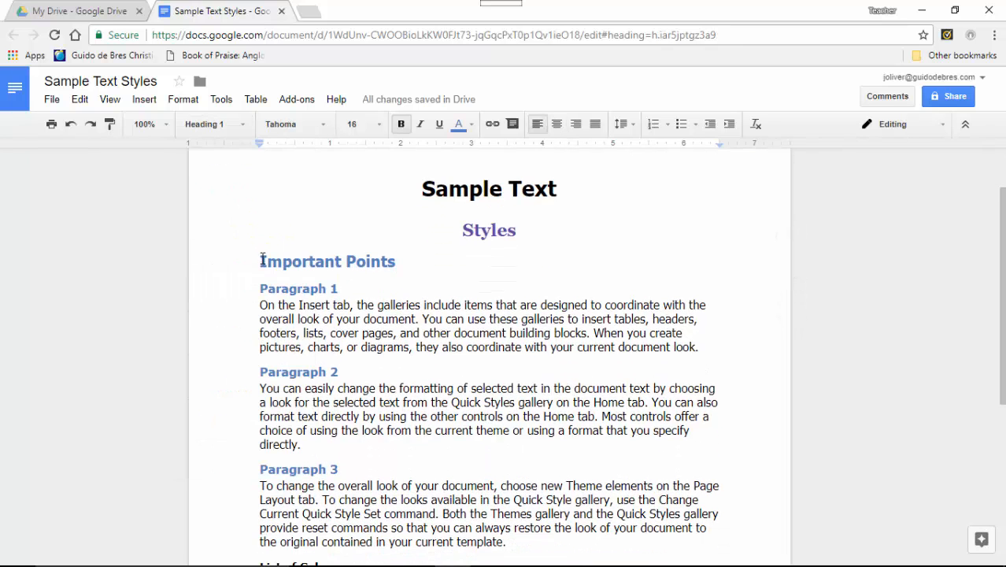
left_click_drag(262, 262, 397, 261)
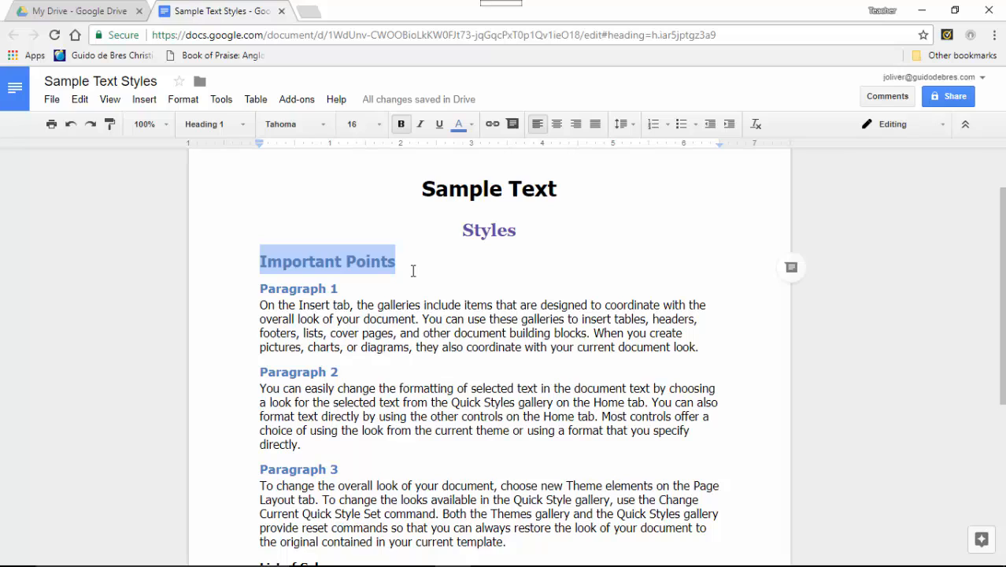
left_click(244, 126)
left_click(232, 246)
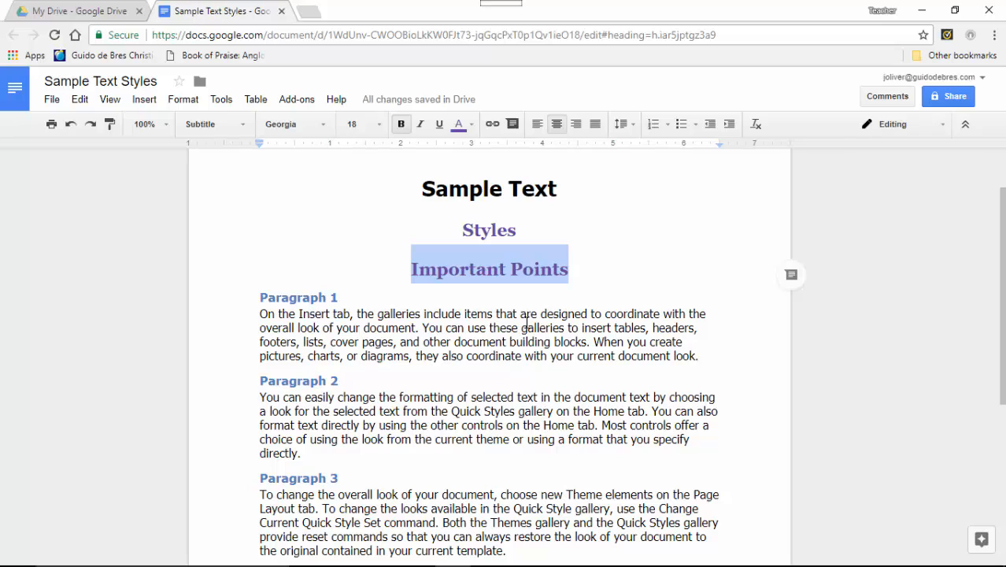
left_click(671, 277)
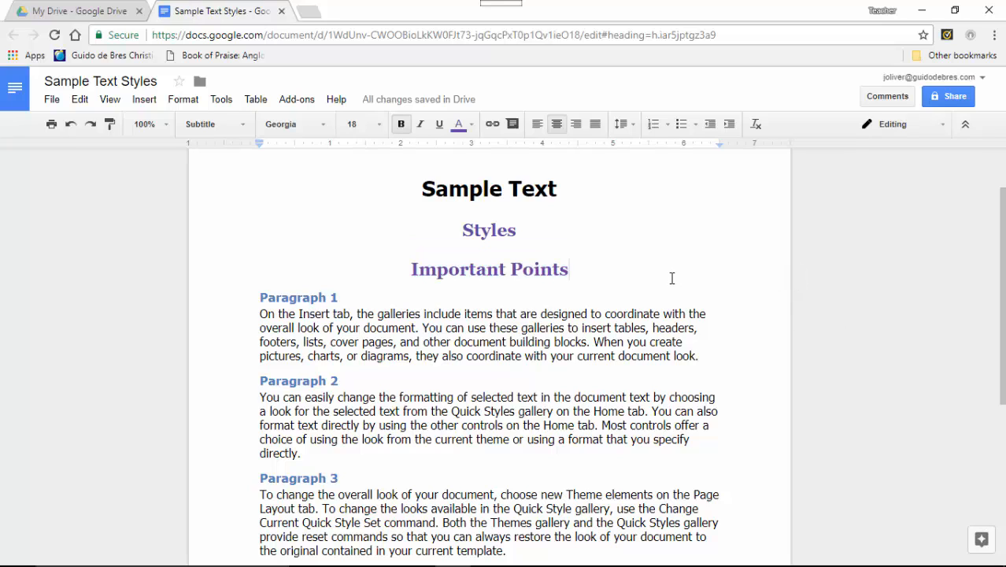
key("ctrl+z")
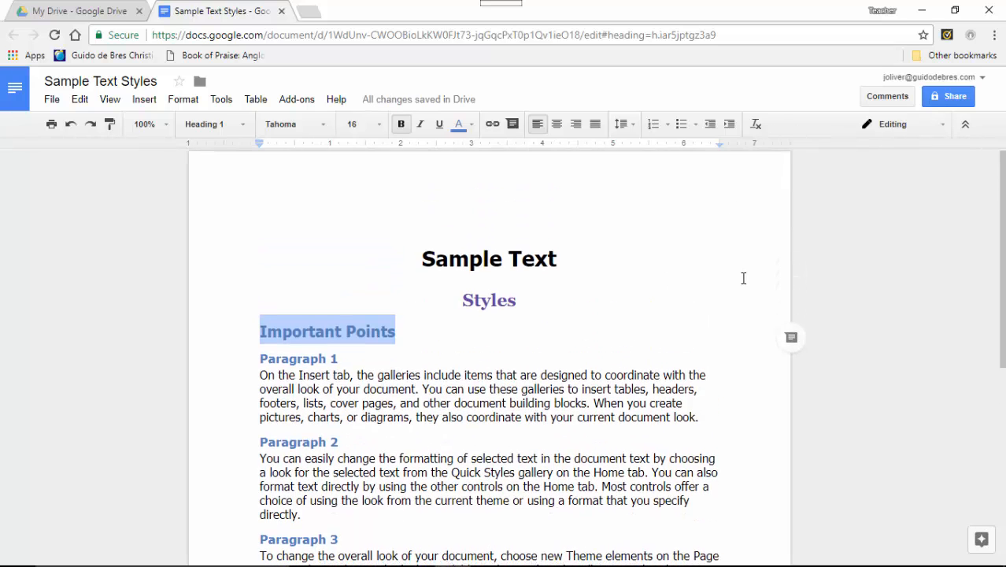
scroll(742, 267, "down", 4)
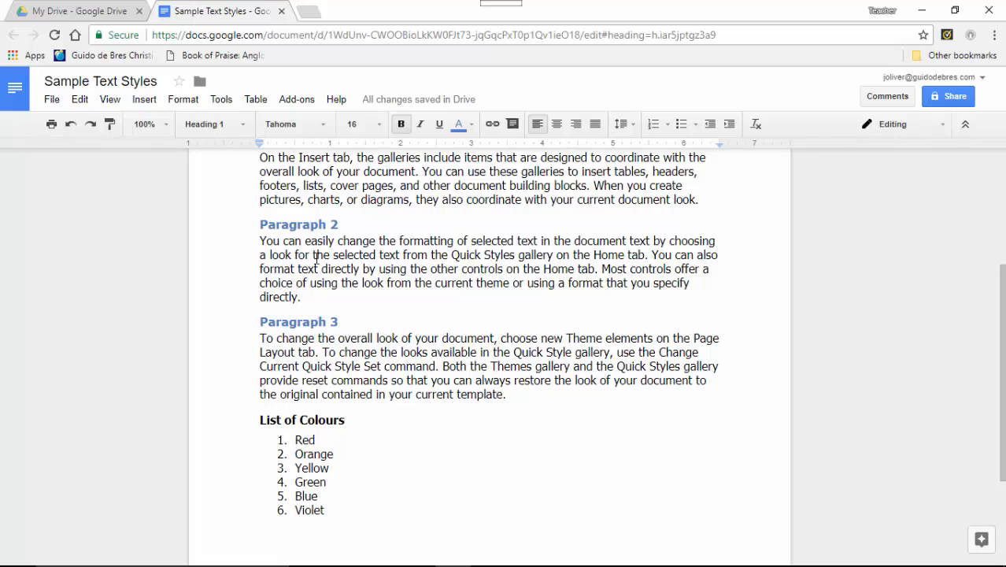
left_click(310, 323)
left_click_drag(258, 323, 340, 322)
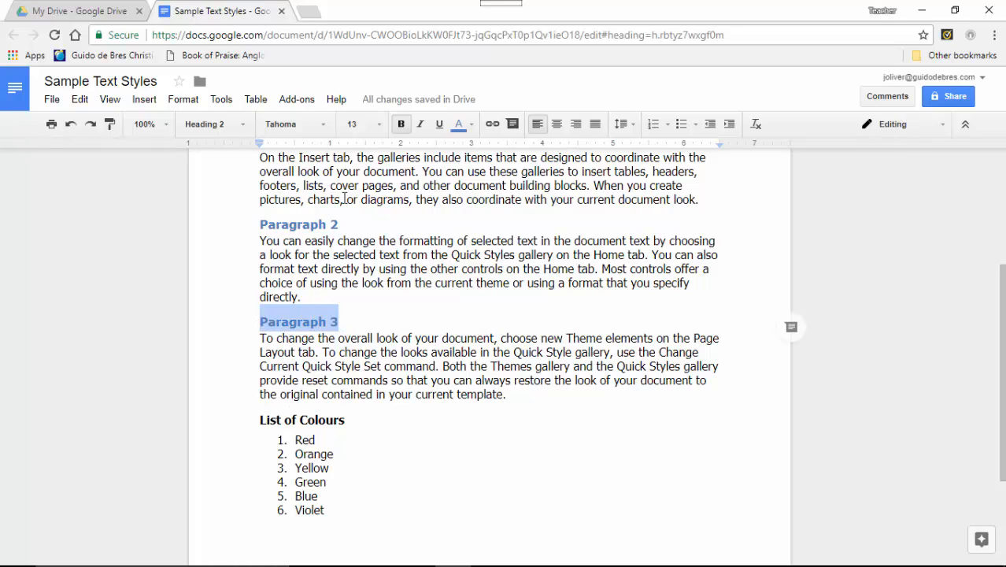
left_click(244, 128)
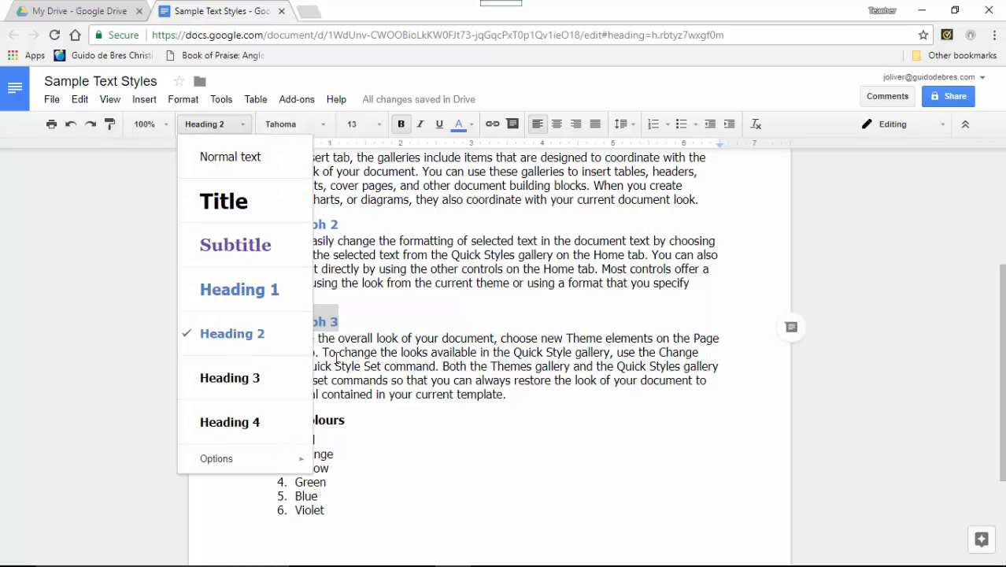
left_click(299, 337)
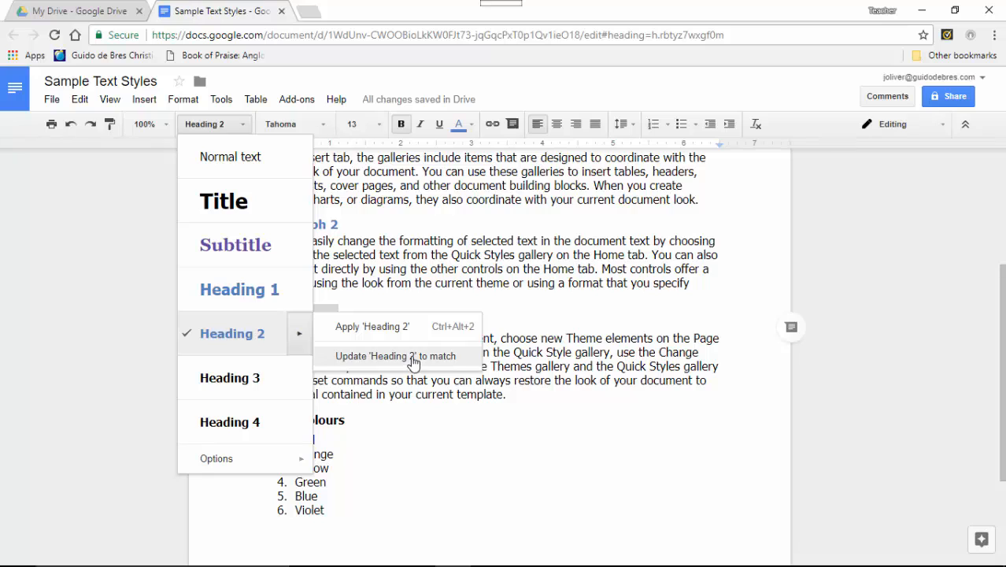
left_click(608, 302)
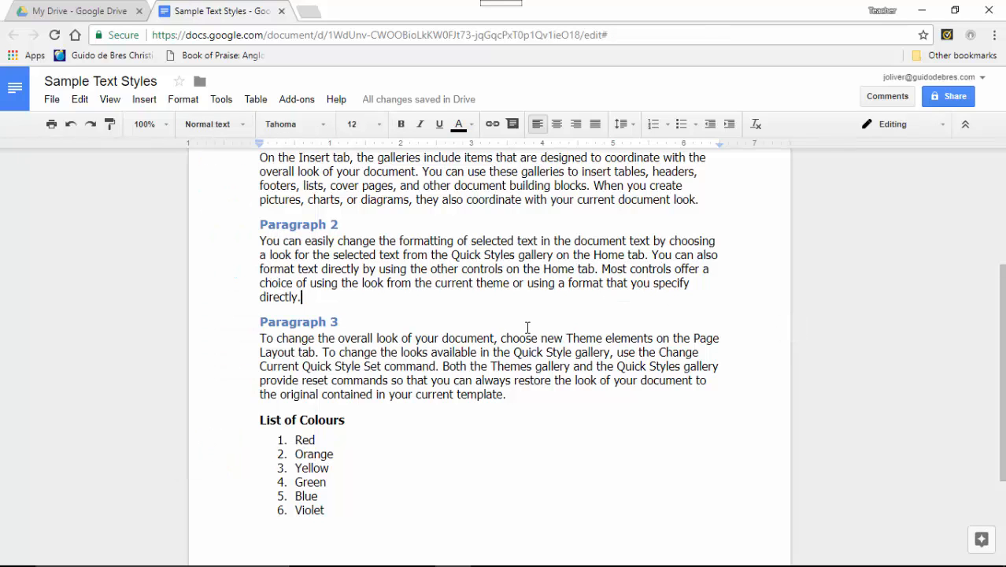
- Create a new blank document from the Sample Text Styles document
left_click(52, 101)
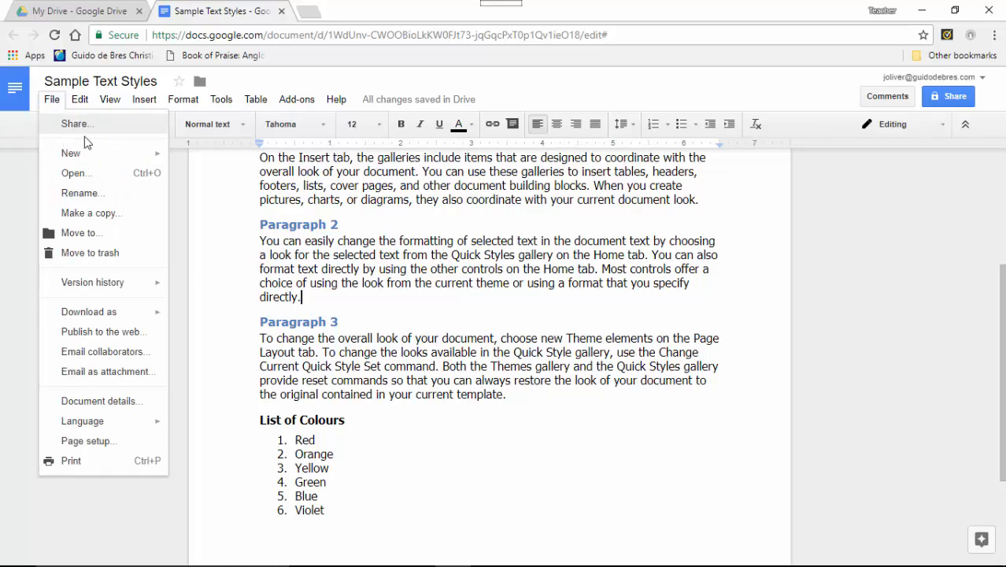
mouse_move(84, 154)
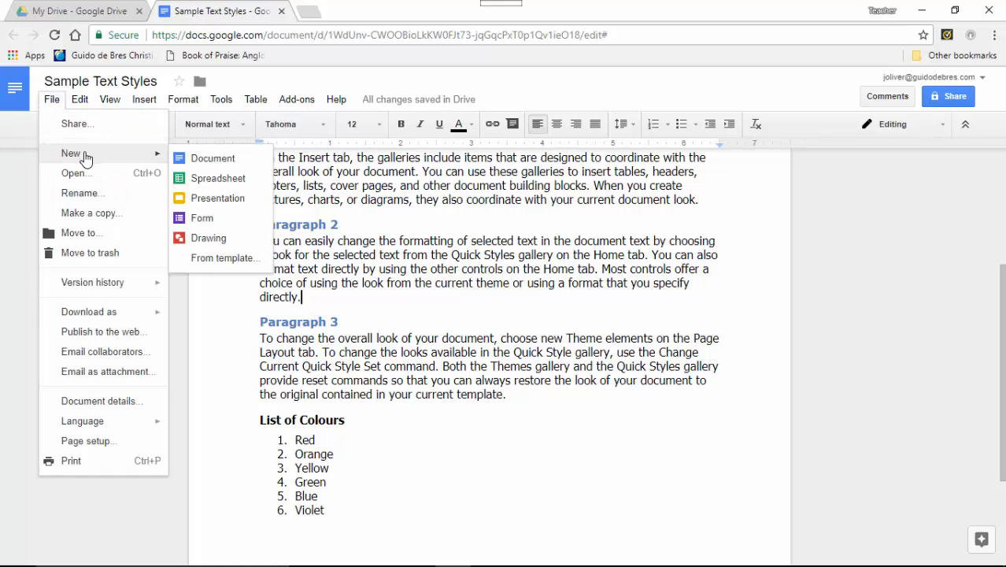
left_click(231, 161)
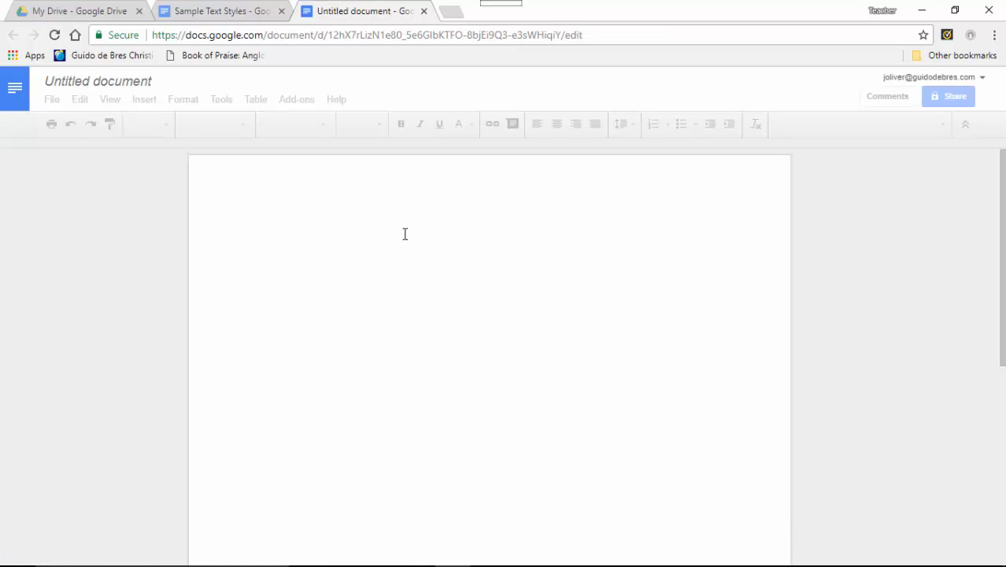
type("\\\\\\\\\\\\\\\\\\\\s")
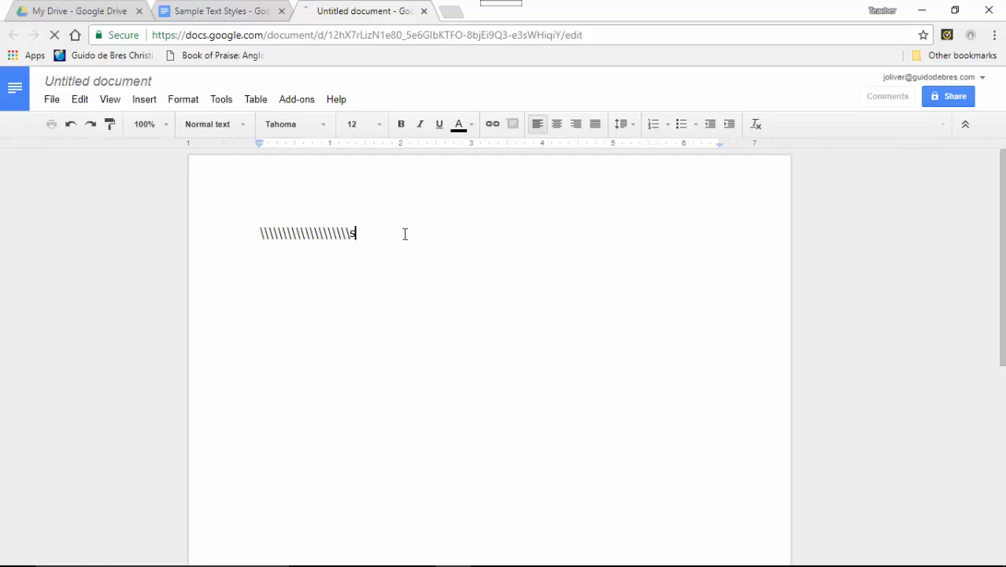
key("BackSpace")
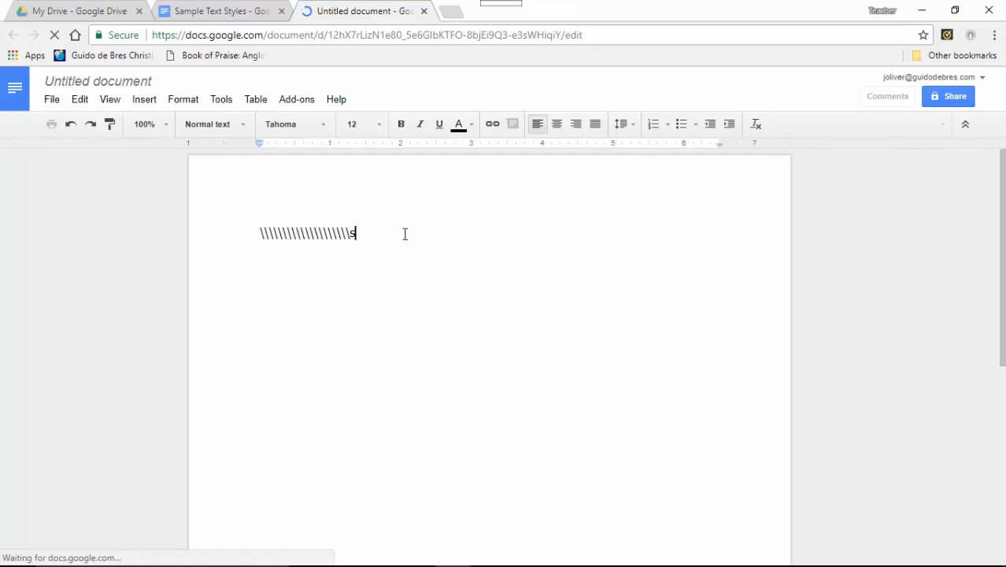
key("BackSpace")
key("BackSpace")
key("BackSpace")
key("BackSpace")
key("BackSpace")
key("BackSpace")
key("BackSpace")
key("BackSpace")
key("BackSpace")
key("BackSpace")
key("BackSpace")
key("BackSpace")
key("BackSpace")
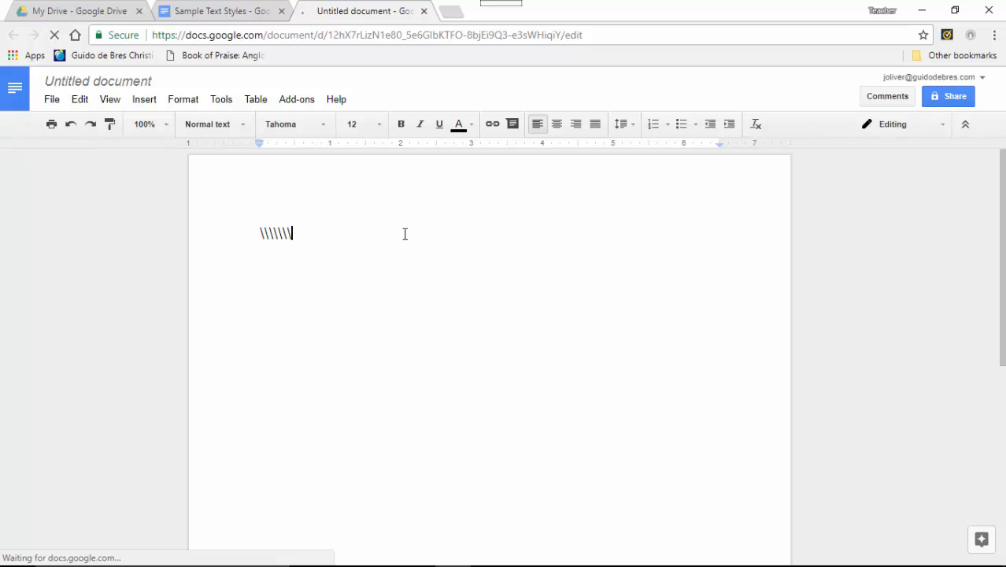
key("BackSpace")
key("BackSpace")
key("BackSpace")
key("BackSpace")
key("BackSpace")
key("BackSpace")
key("BackSpace")
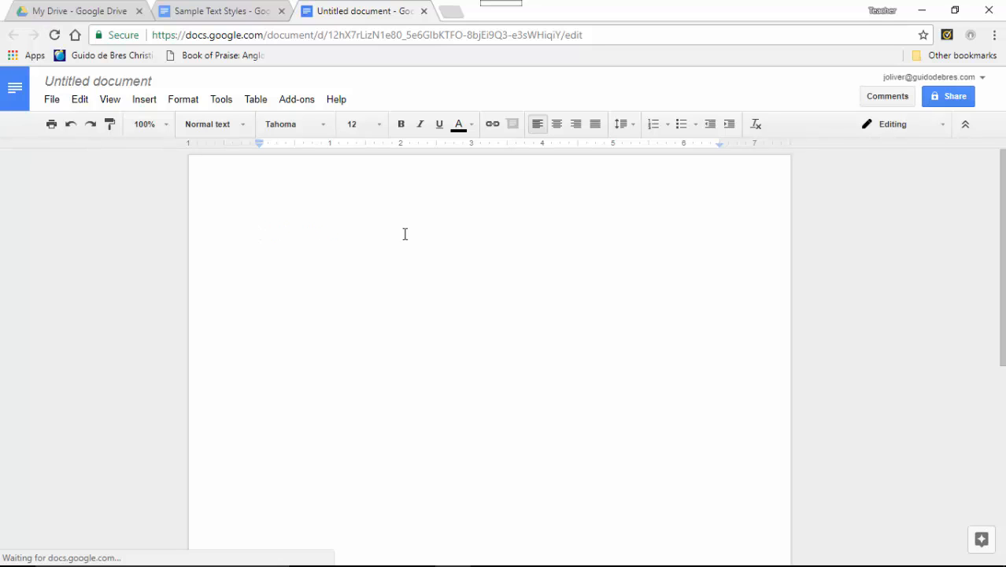
- Enter the word "Subtitle" on the first line of the new document and apply the Subtitle style to it
type("Sub")
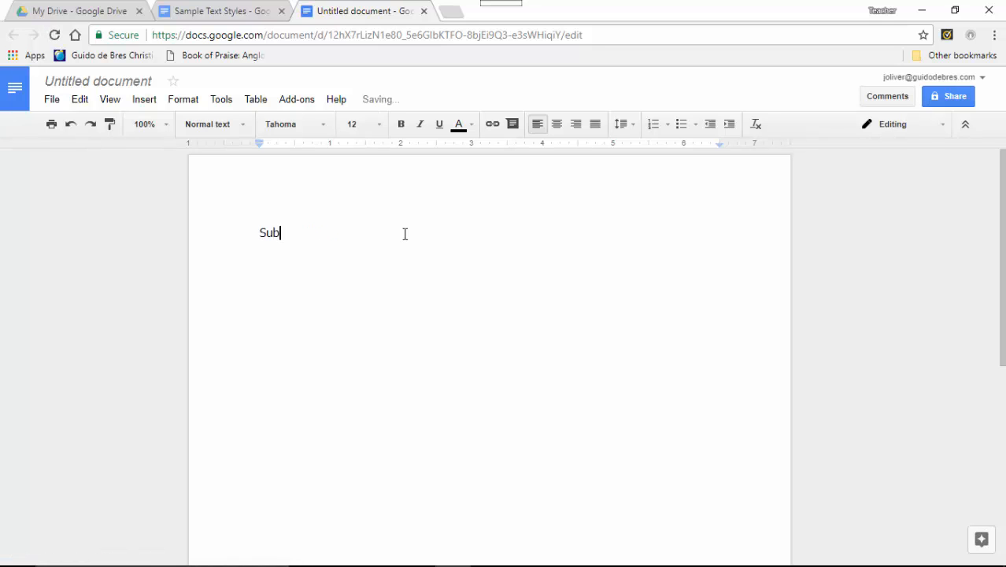
type("title")
key("Return")
left_click(241, 129)
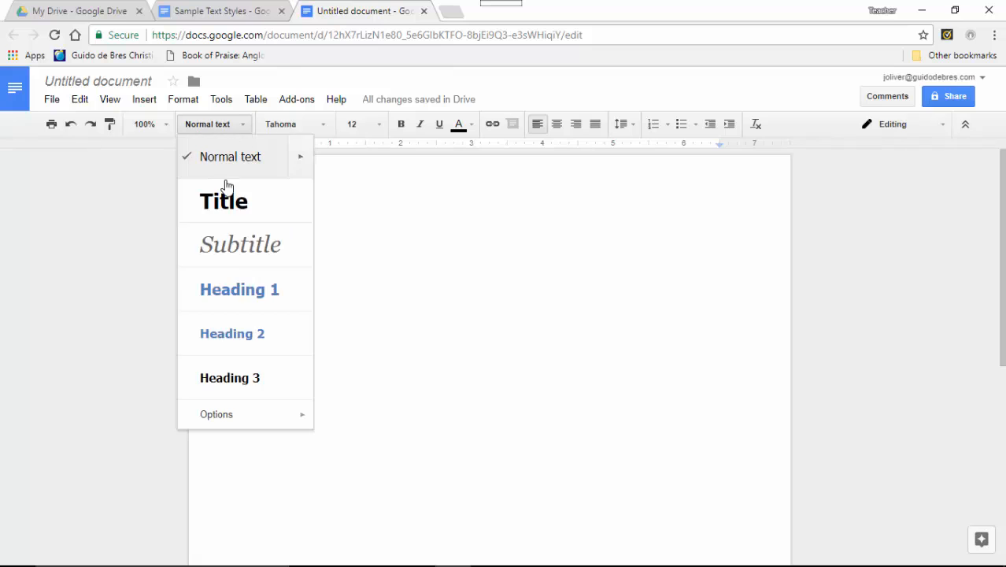
left_click(236, 254)
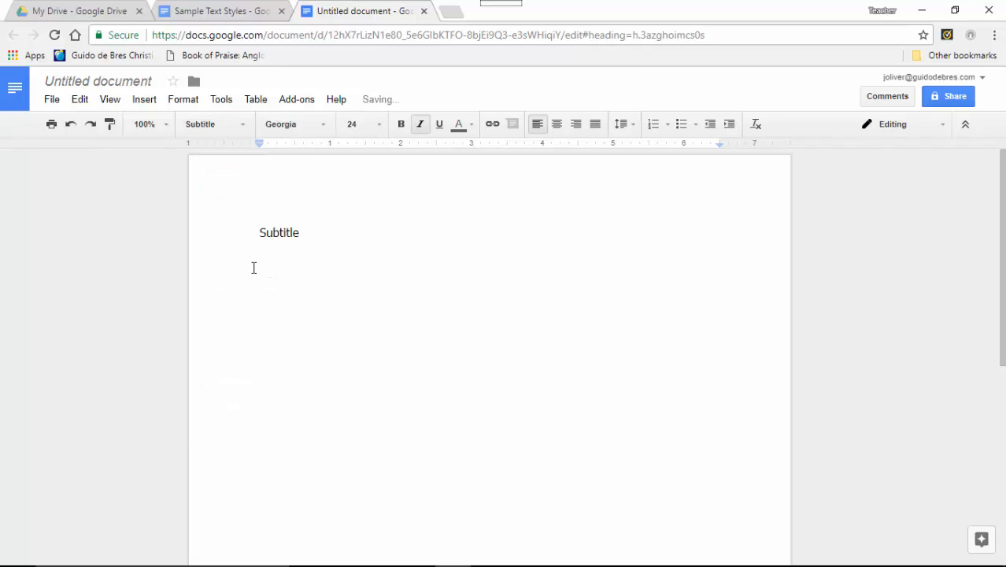
double_click(276, 233)
left_click(242, 126)
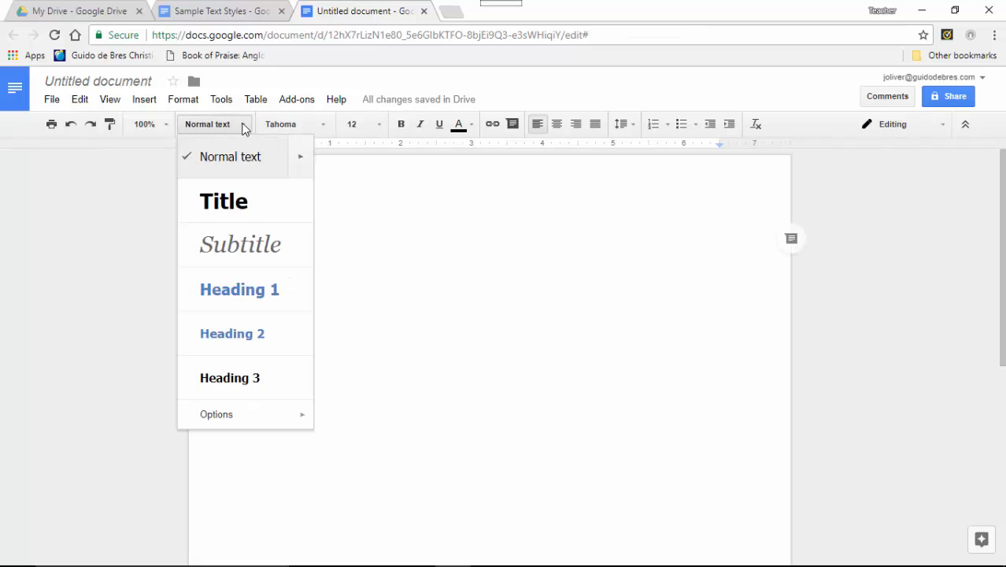
left_click(234, 244)
left_click(417, 284)
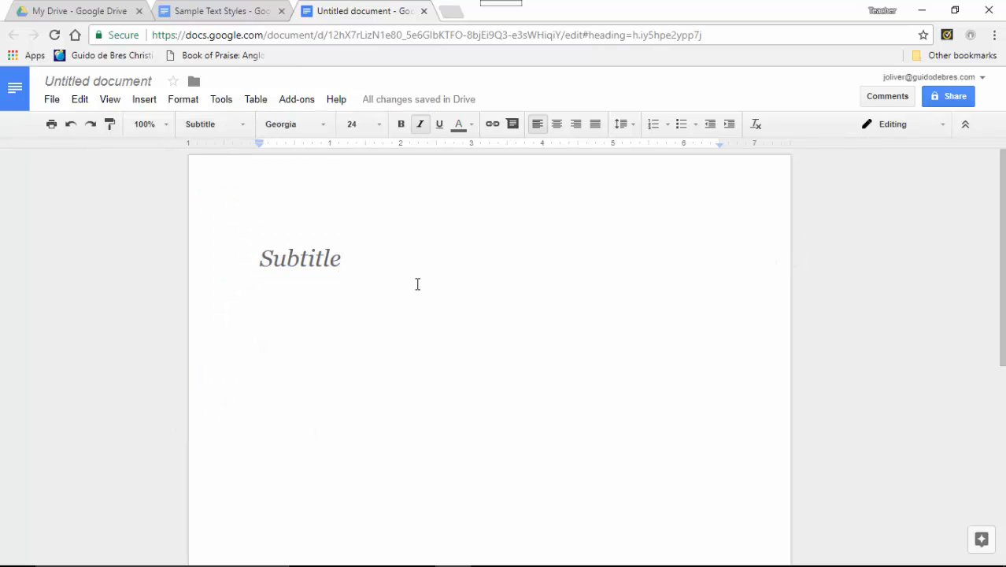
- Save the paragraph styles of the Sample Text Styles document as the default styles, working from the "Styles" subtitle line
left_click(189, 10)
scroll(430, 362, "up", 3)
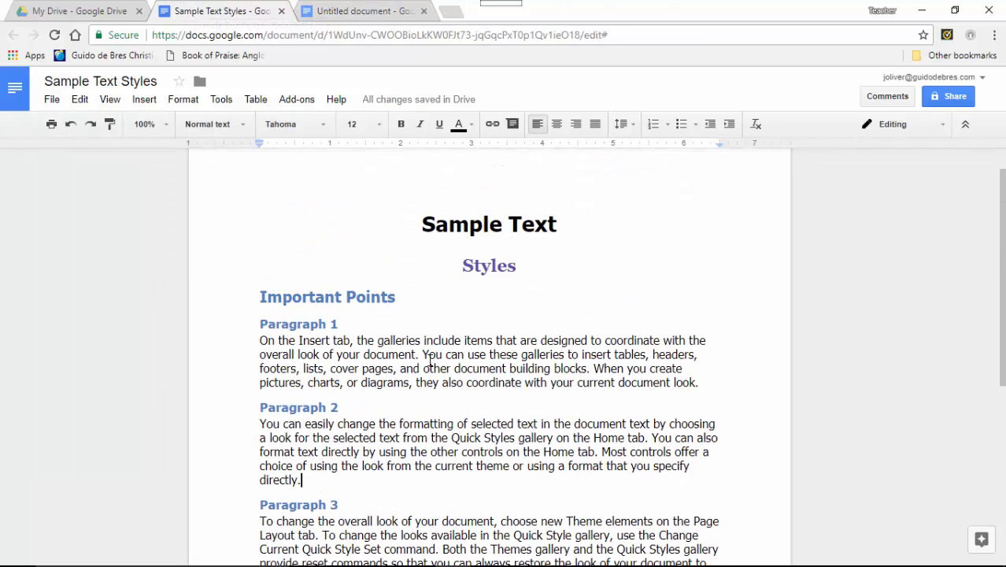
scroll(430, 362, "up", 1)
double_click(492, 307)
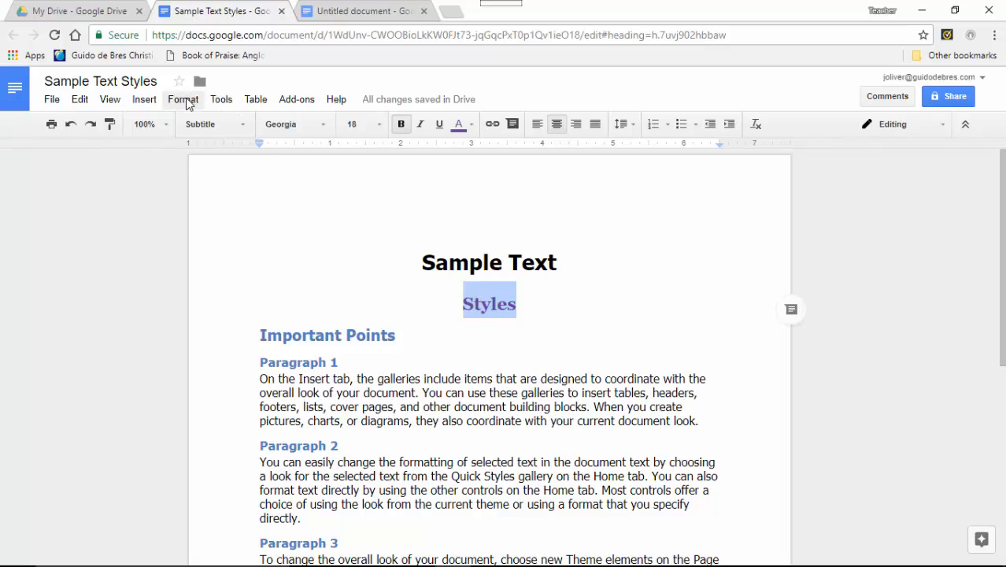
left_click(184, 100)
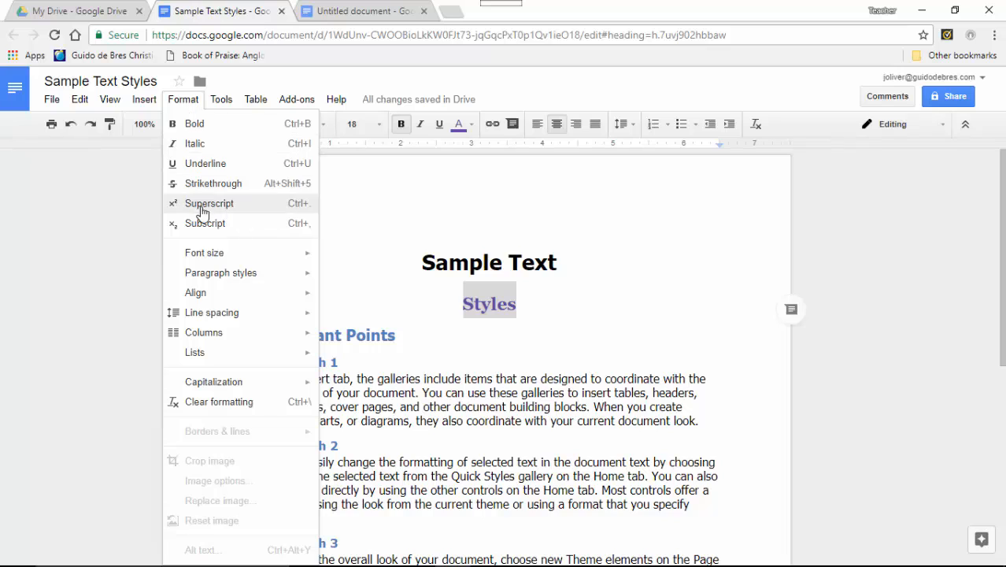
mouse_move(256, 277)
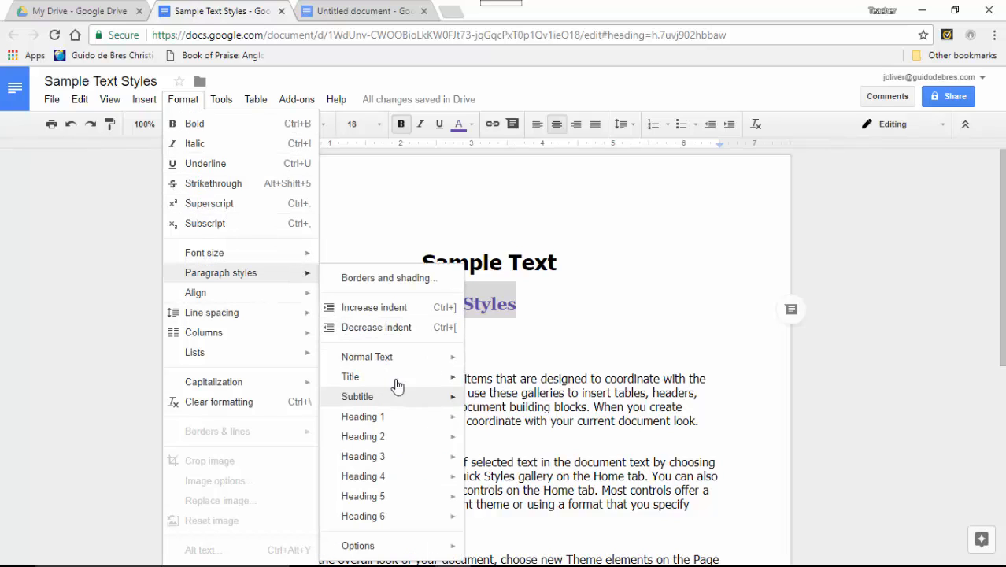
mouse_move(393, 385)
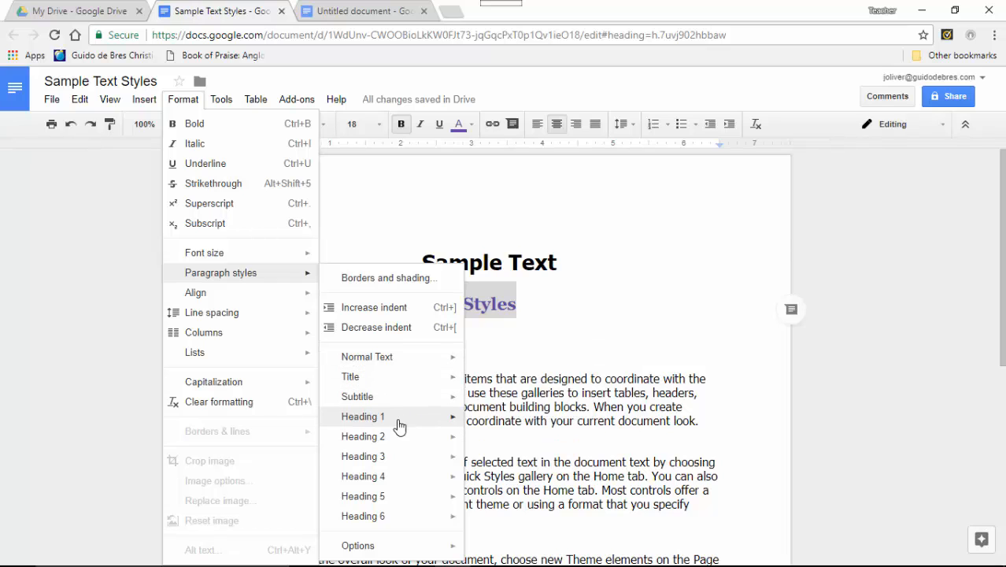
mouse_move(416, 554)
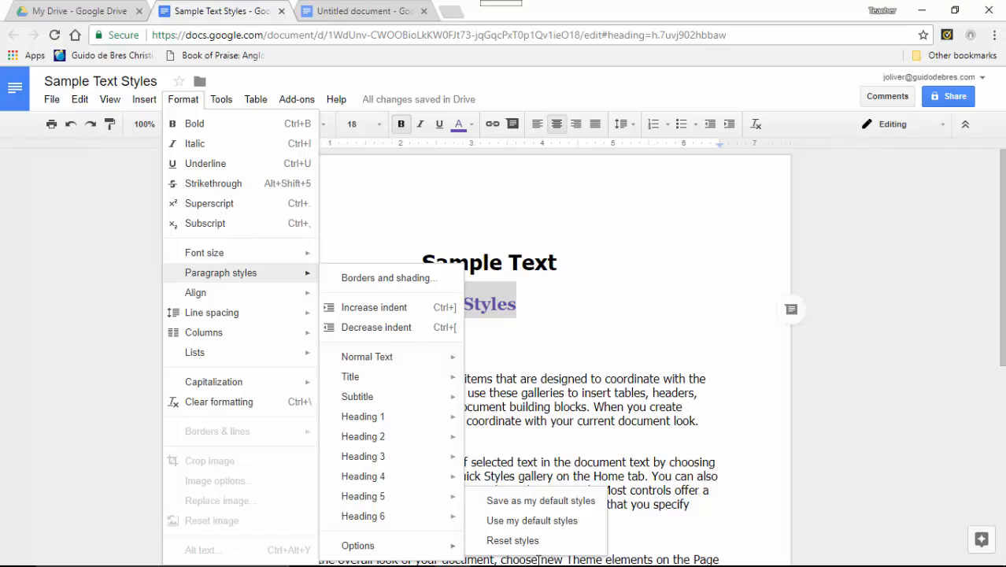
mouse_move(453, 547)
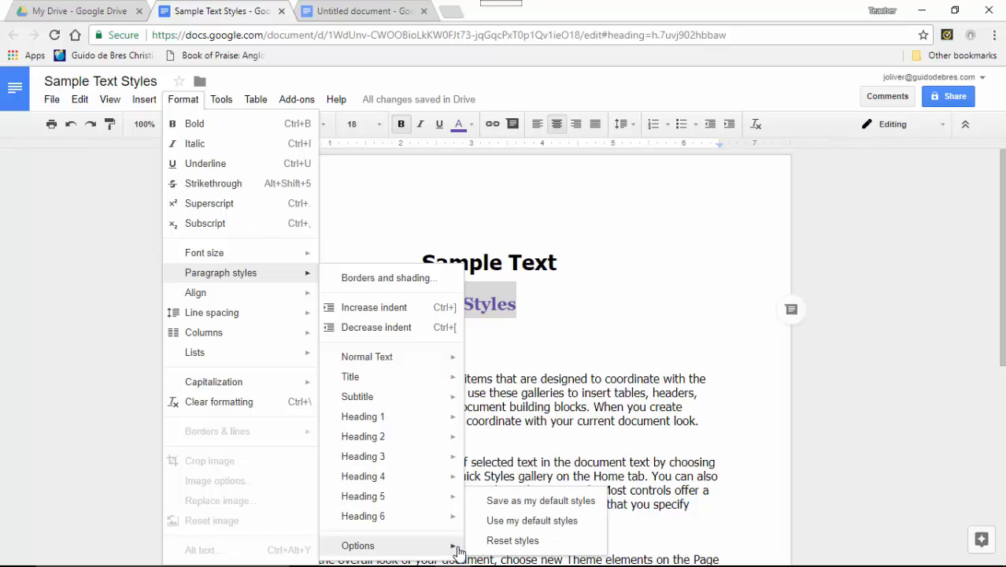
left_click(513, 504)
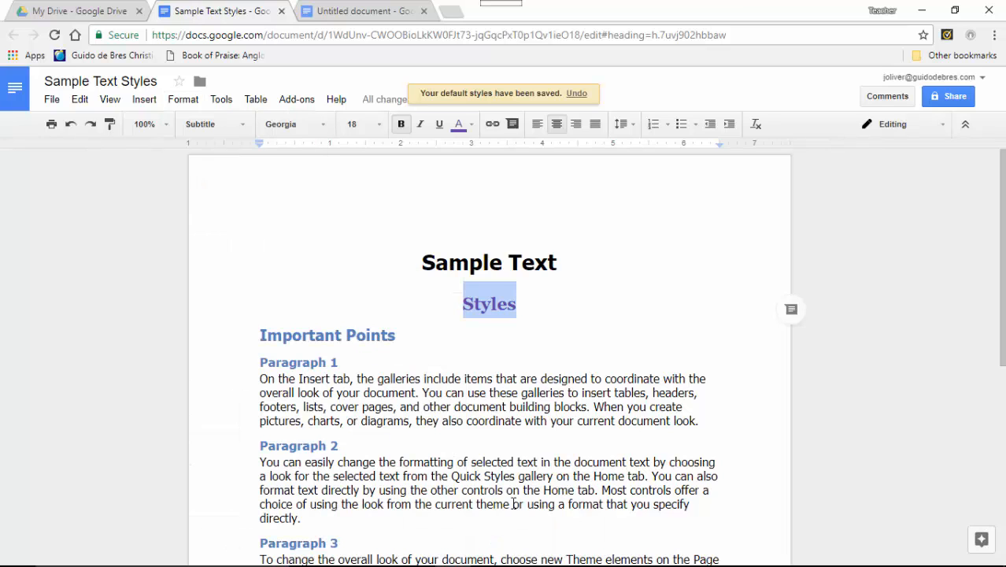
- Check the Subtitle style in the existing untitled document, and close that document
left_click(363, 11)
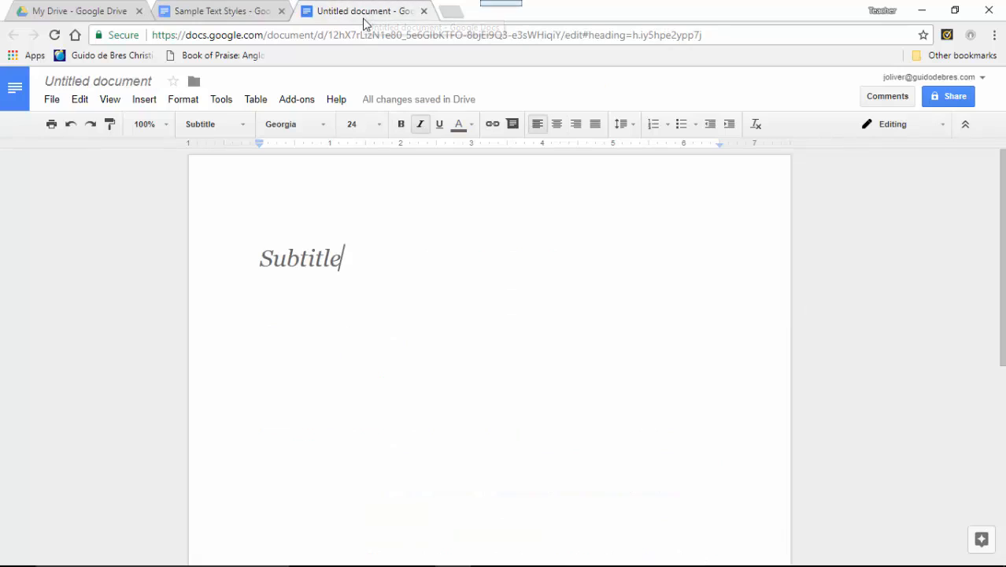
left_click(245, 127)
left_click(244, 128)
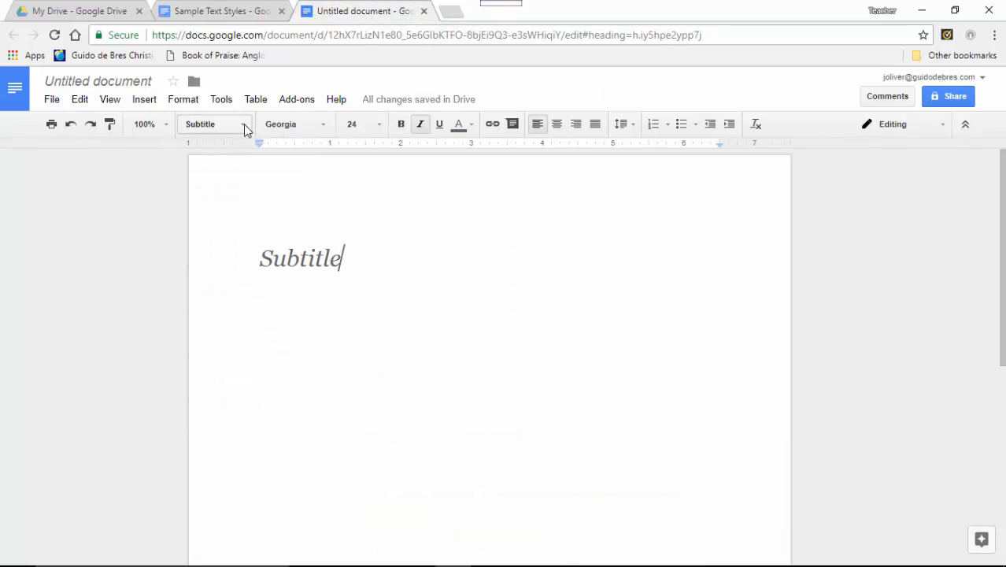
left_click(423, 11)
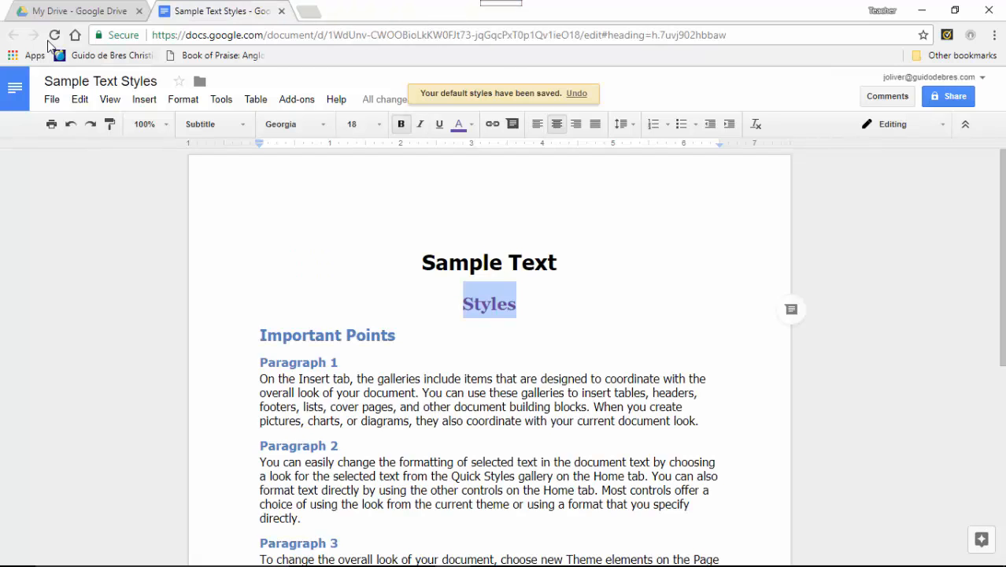
- Create a new blank document from Sample Text Styles and enter the word "Subtitle" on its first line
left_click(52, 99)
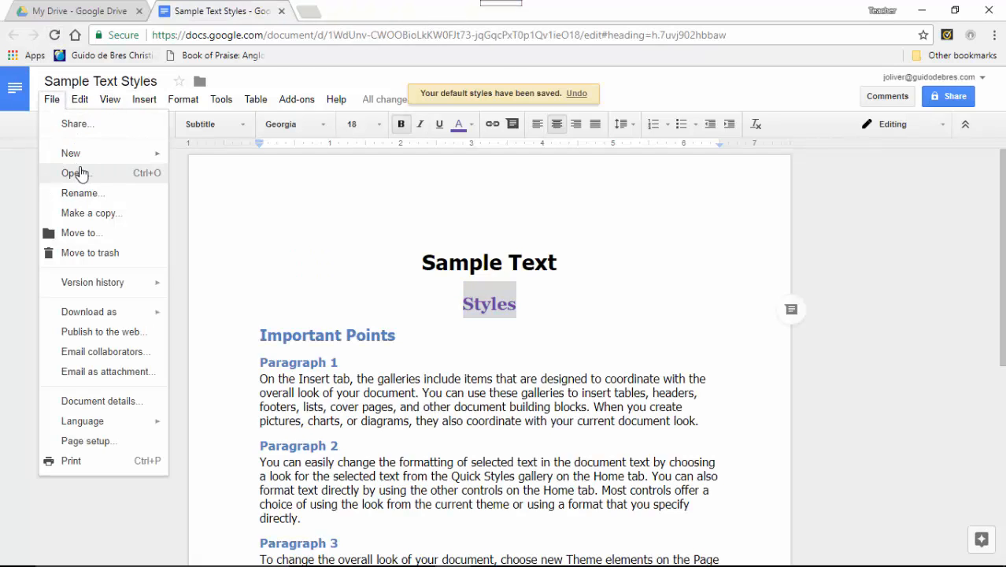
mouse_move(86, 163)
left_click(229, 161)
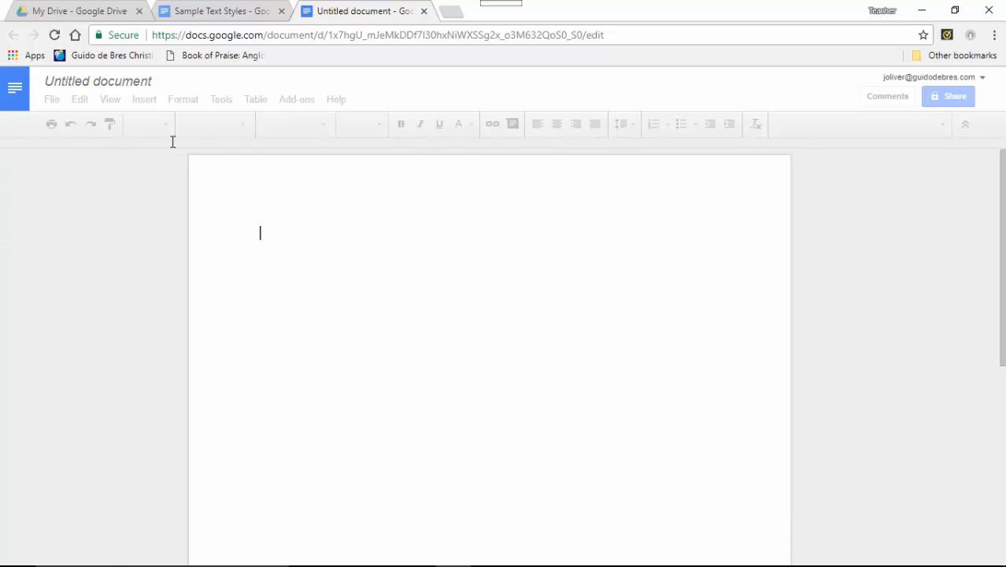
type("S")
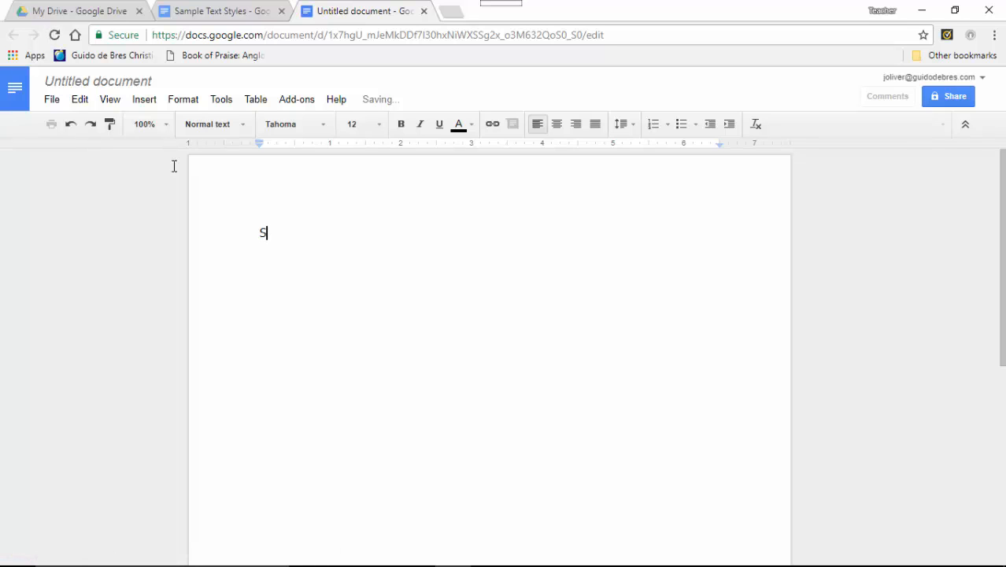
type("ubtitle")
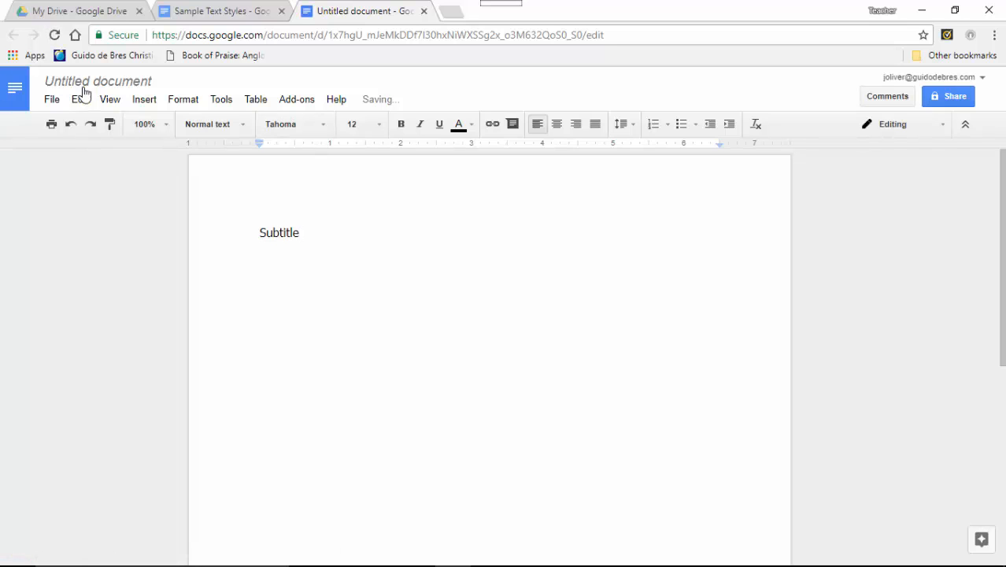
- Select the word "Subtitle" and examine how the available paragraph styles look, including the options for the Subtitle style
double_click(287, 233)
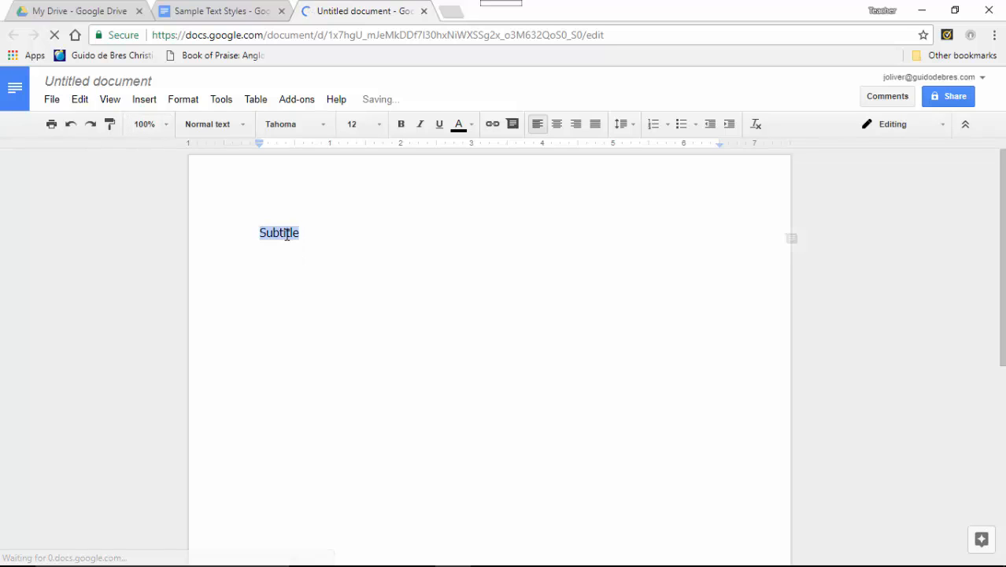
left_click(273, 209)
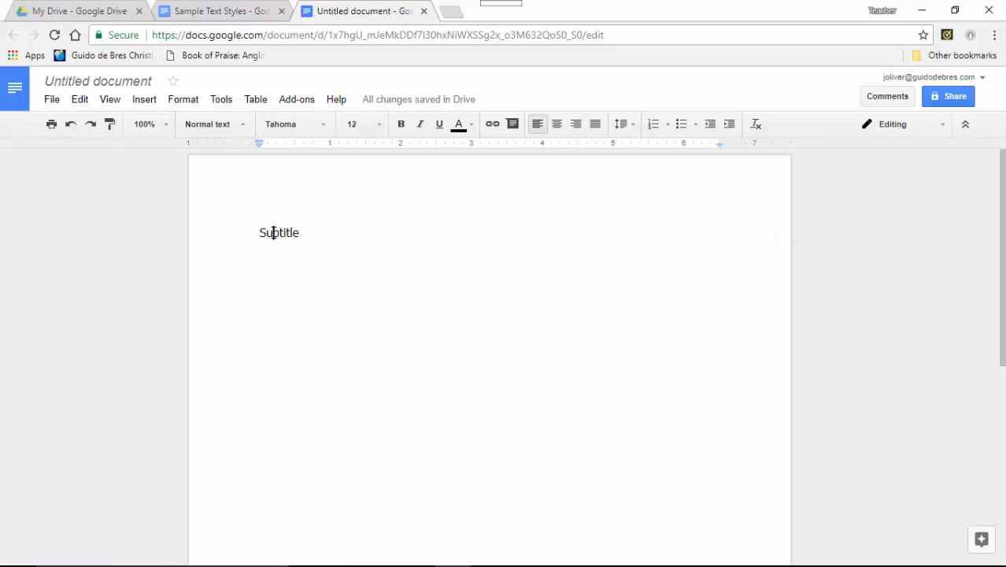
double_click(274, 232)
left_click(232, 124)
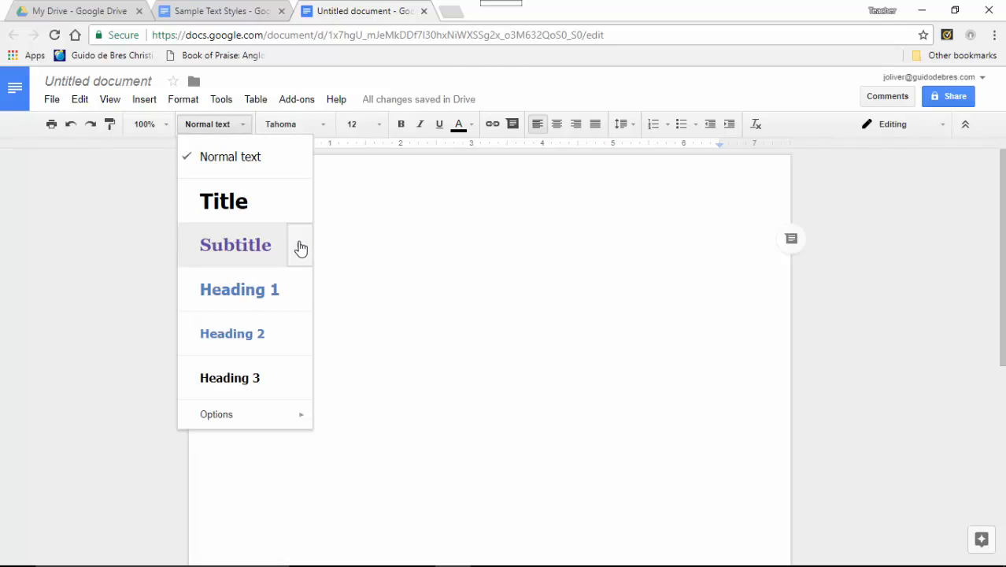
mouse_move(299, 245)
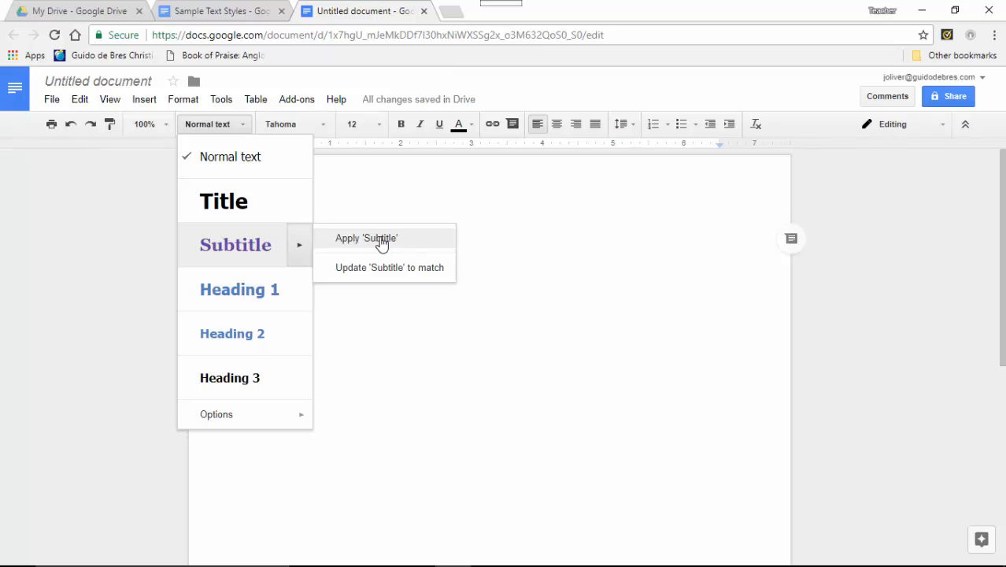
- Show the paragraph style options for saving, using or resetting default styles in the new document
left_click(199, 100)
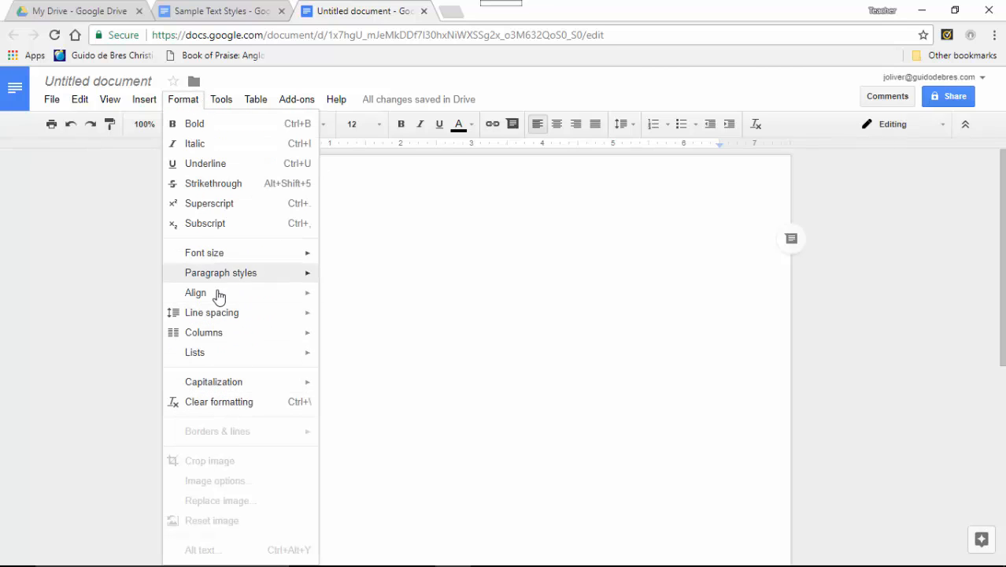
mouse_move(274, 274)
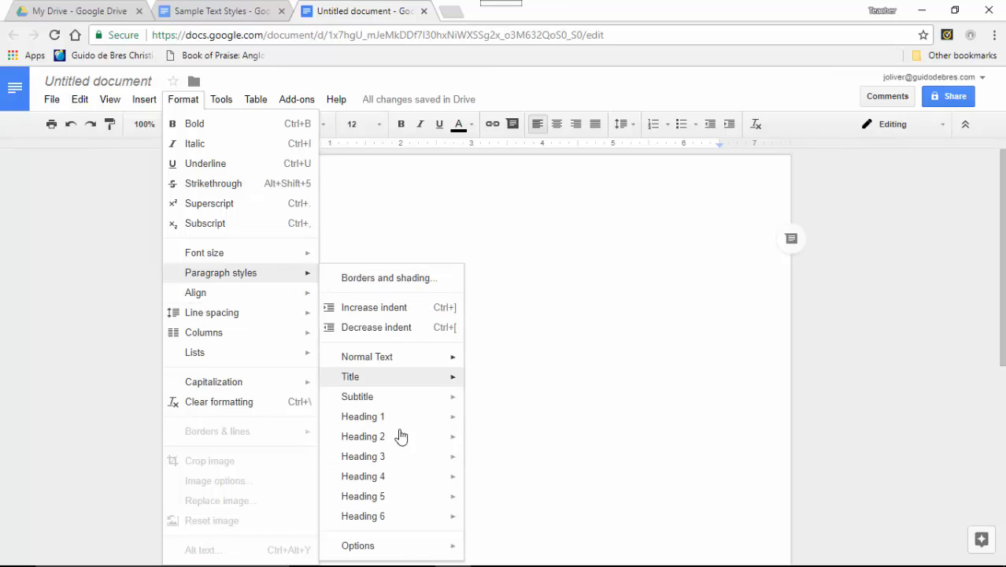
mouse_move(398, 546)
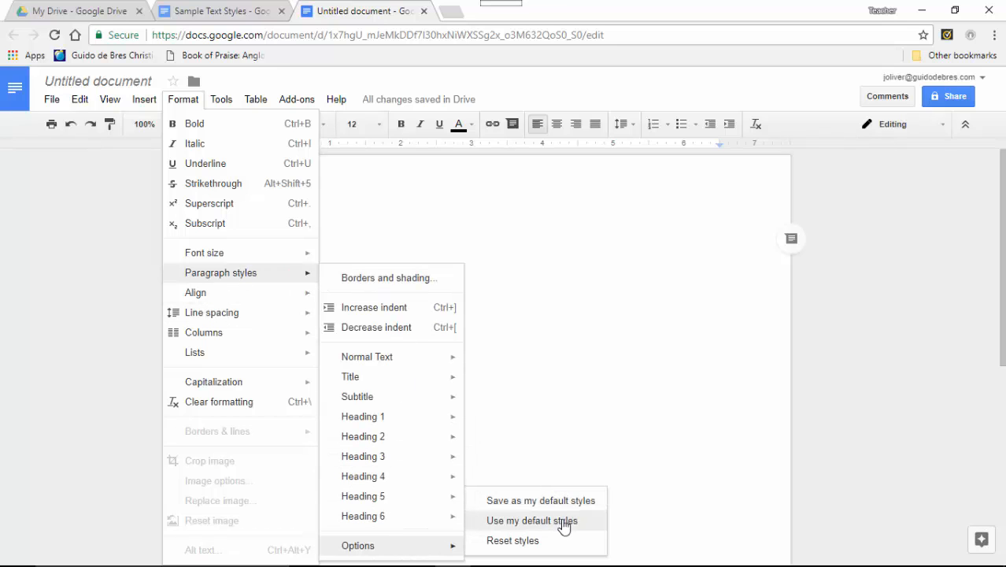